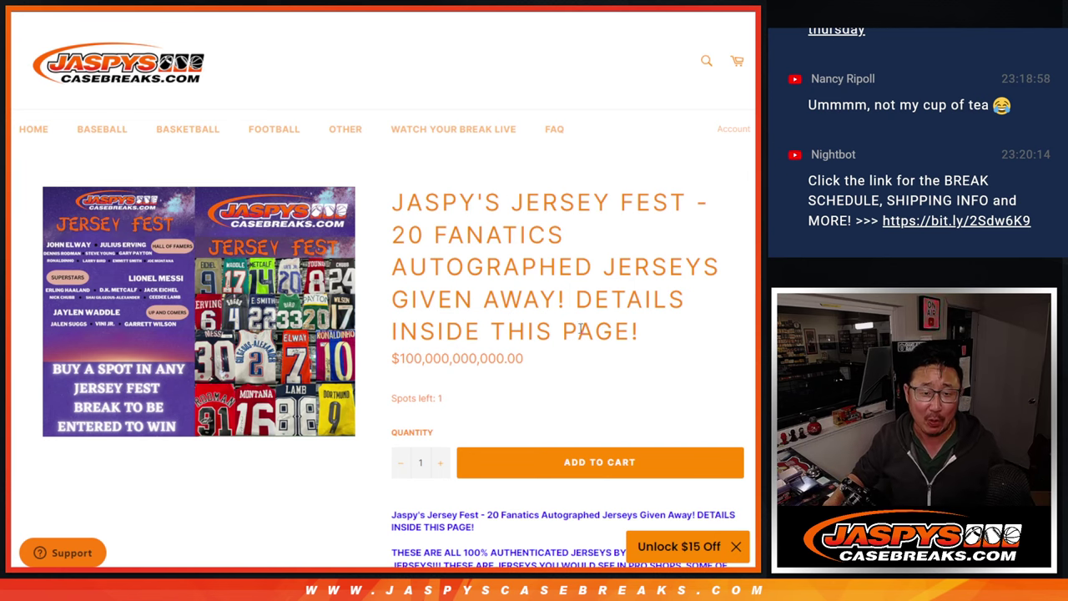
View the enlarged Jersey Fest promo image, the giveaway rules and the jersey lineup on the product page.
click(279, 263)
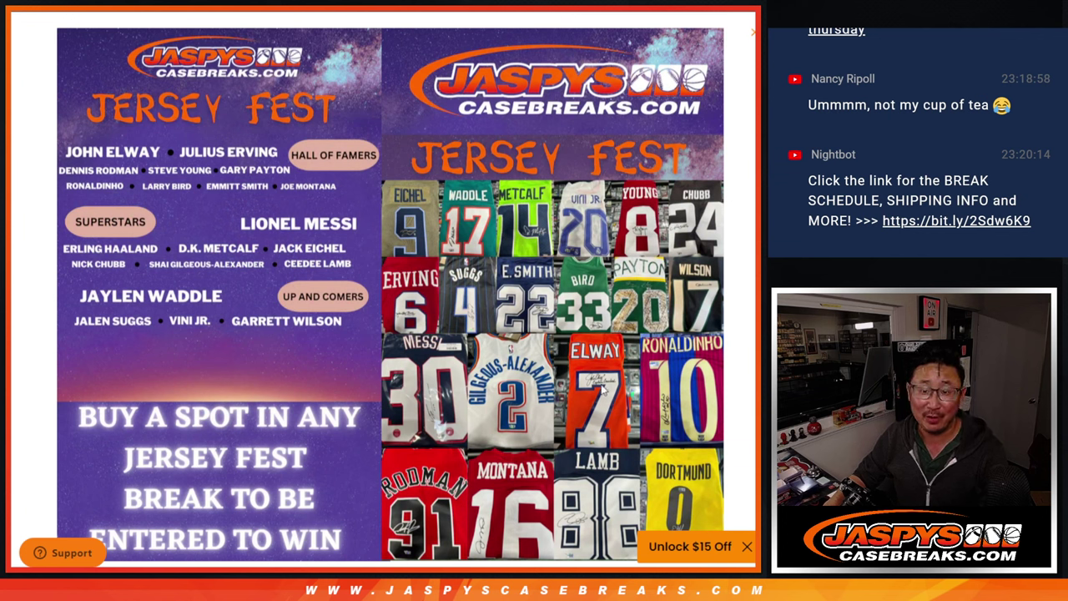
click(747, 42)
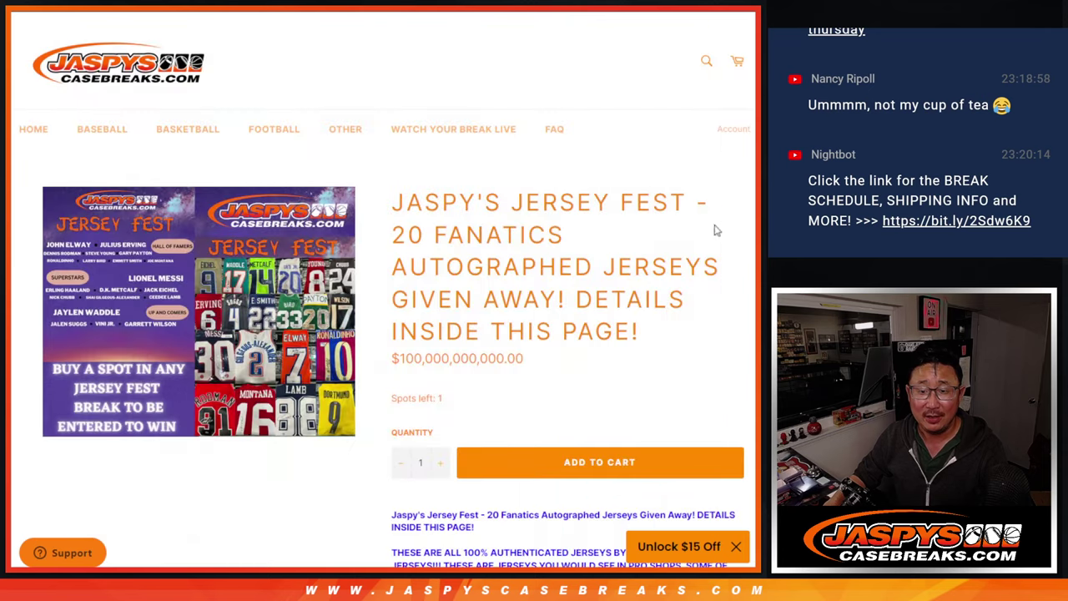
scroll(650, 304, down, 3)
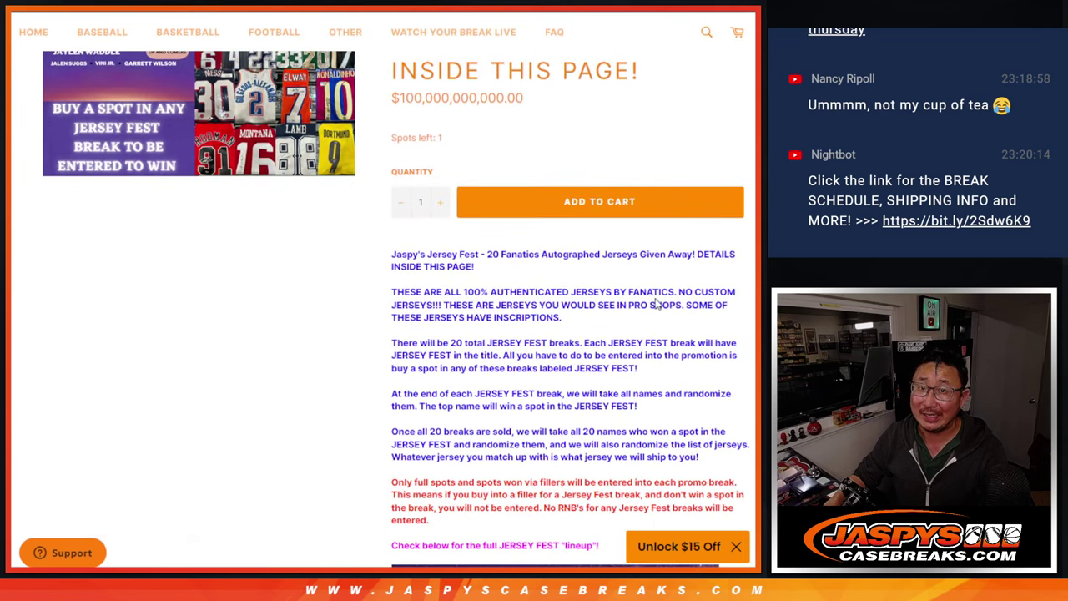
scroll(657, 305, down, 6)
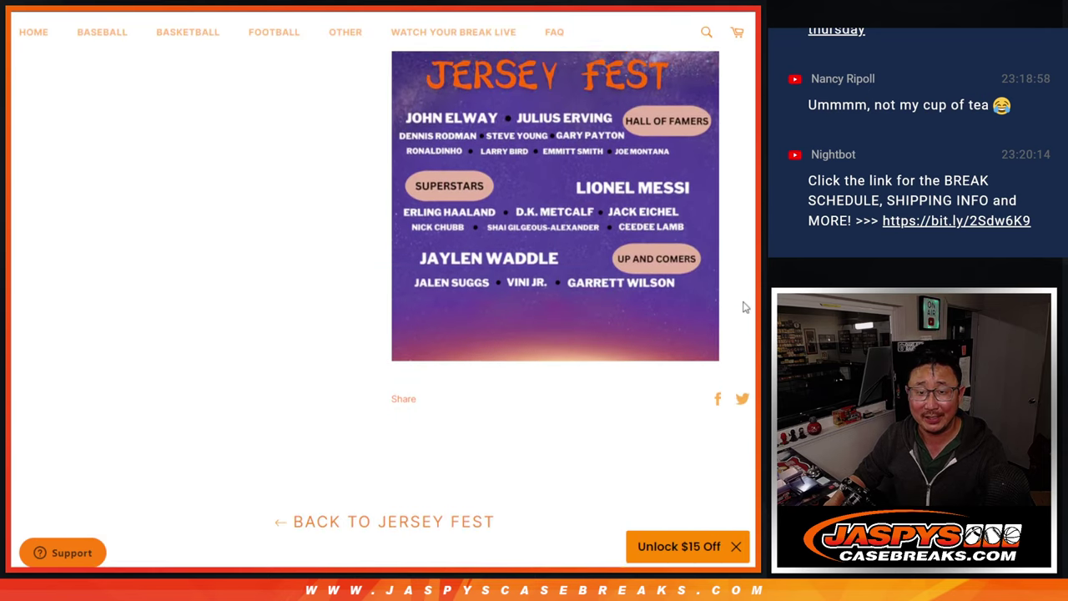
scroll(745, 307, up, 10)
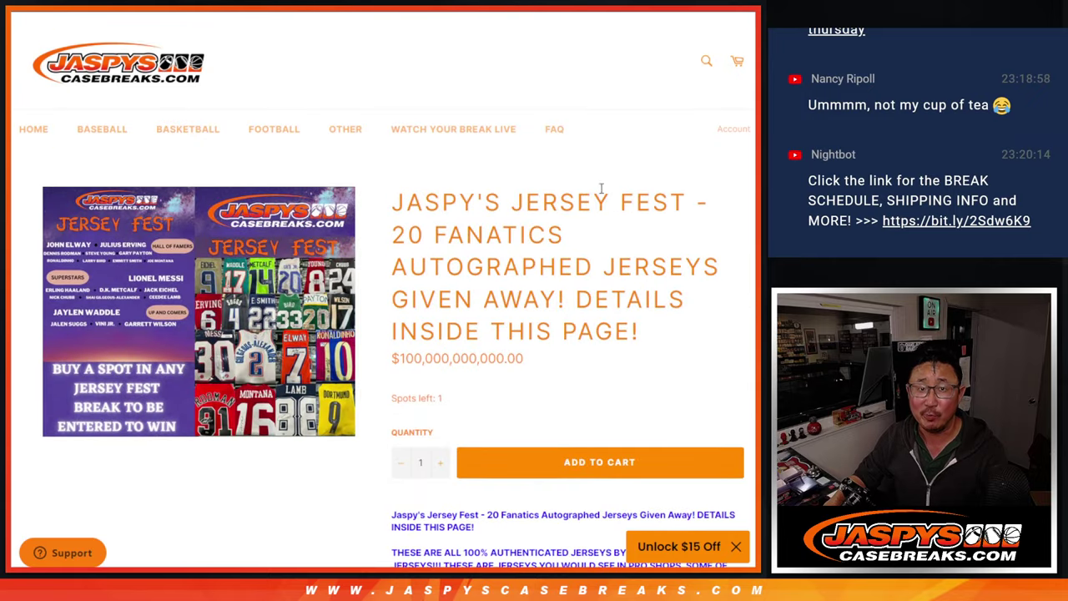
Switch to the show notes spreadsheet, set its zoom to 100% and copy the participant names in A1:A20 of the promo sheet.
key(ctrl+Tab)
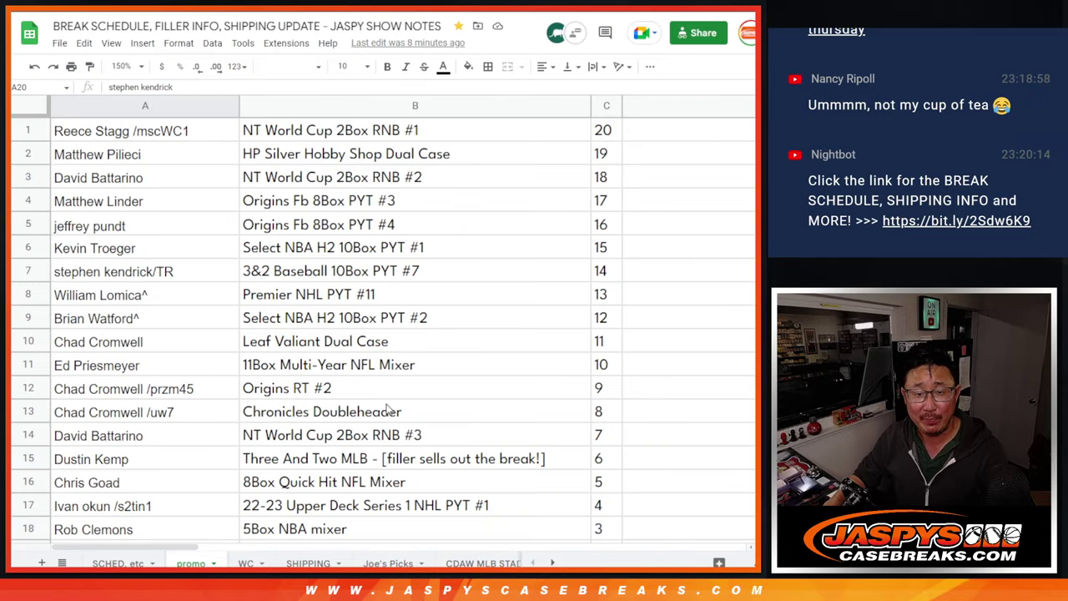
click(126, 66)
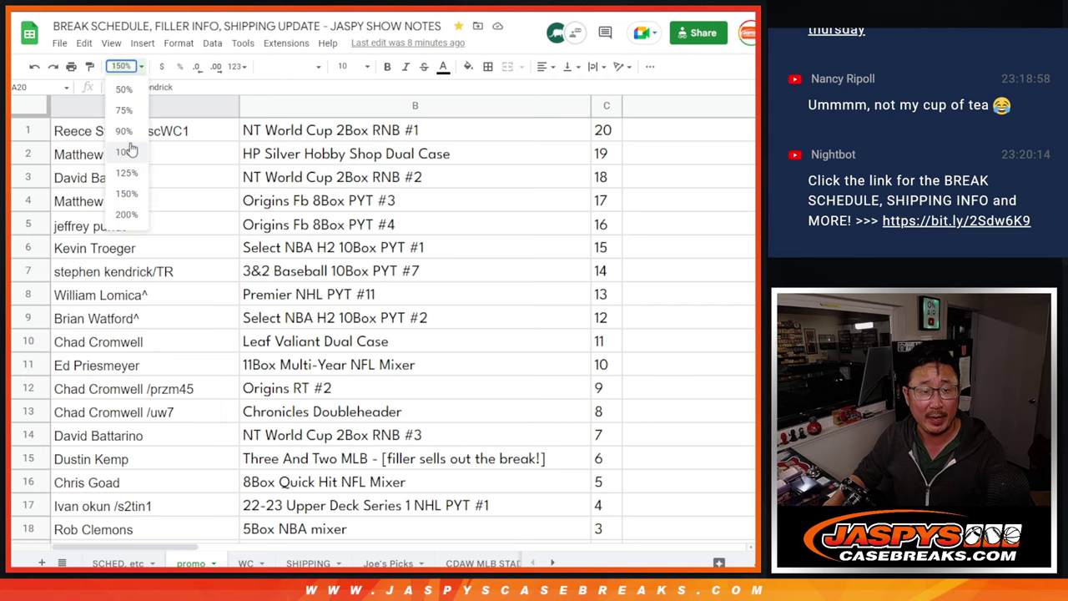
click(129, 151)
click(123, 121)
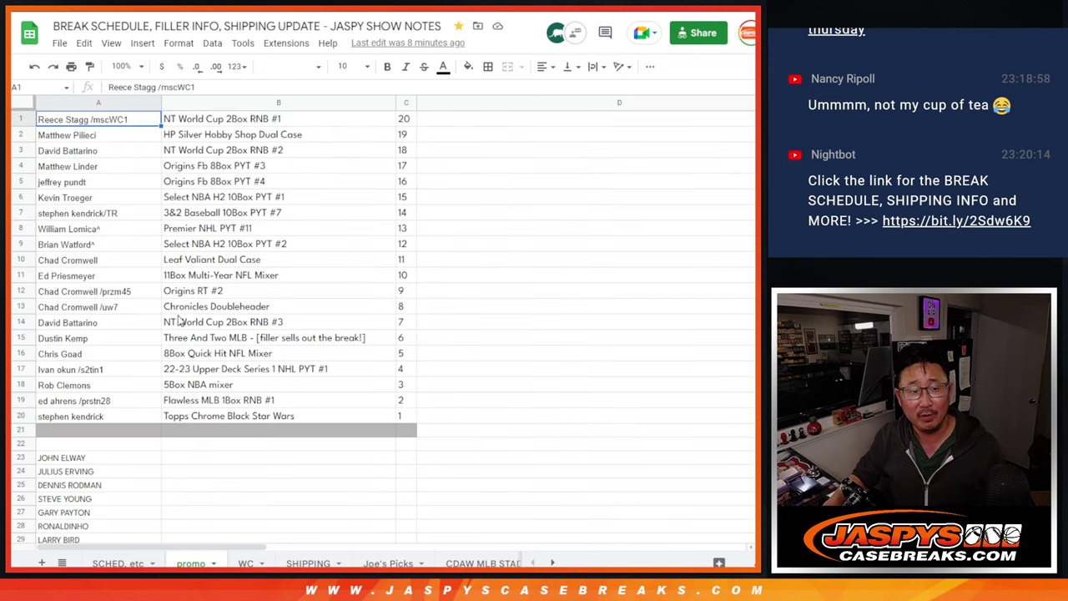
shift+click(131, 417)
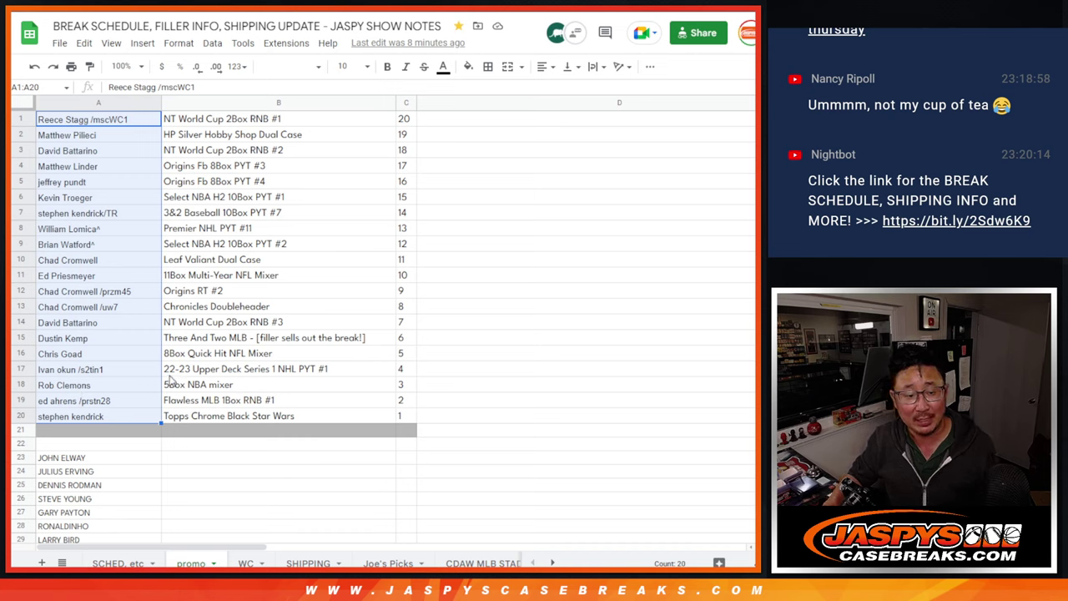
key(ctrl+c)
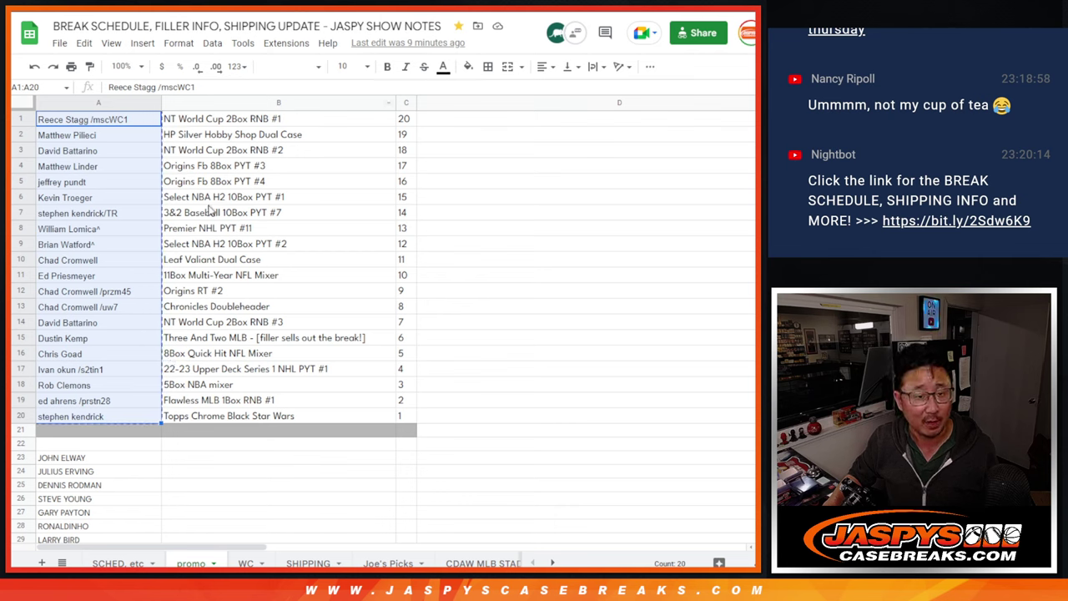
Paste the participant names into the RANDOM.ORG List Randomizer and enlarge the entry box to fit all of them.
key(ctrl+Tab)
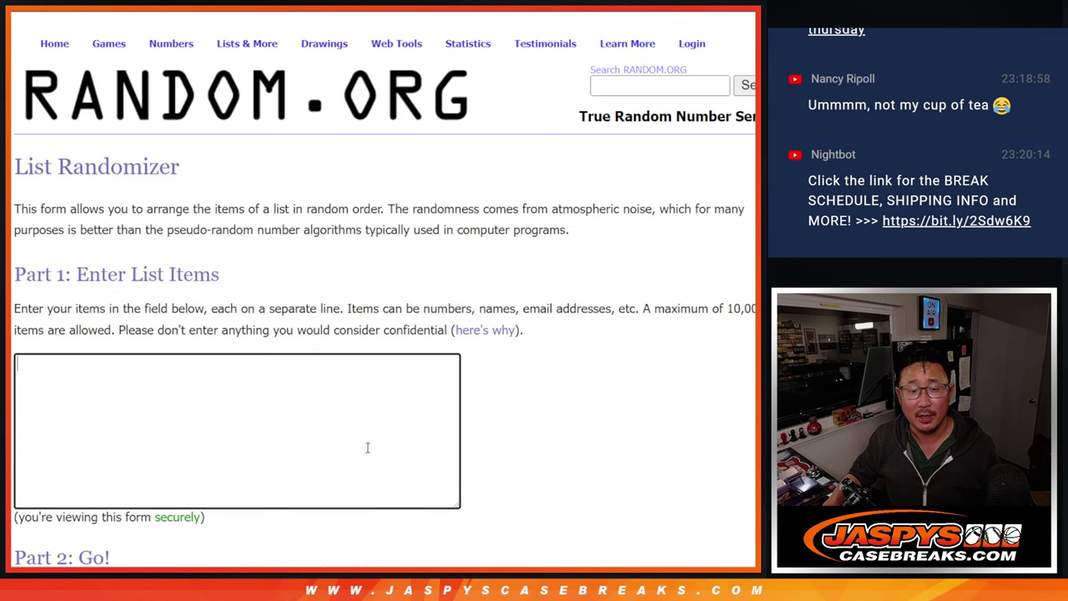
click(367, 446)
key(ctrl+v)
scroll(498, 312, down, 2)
drag(453, 324, 451, 510)
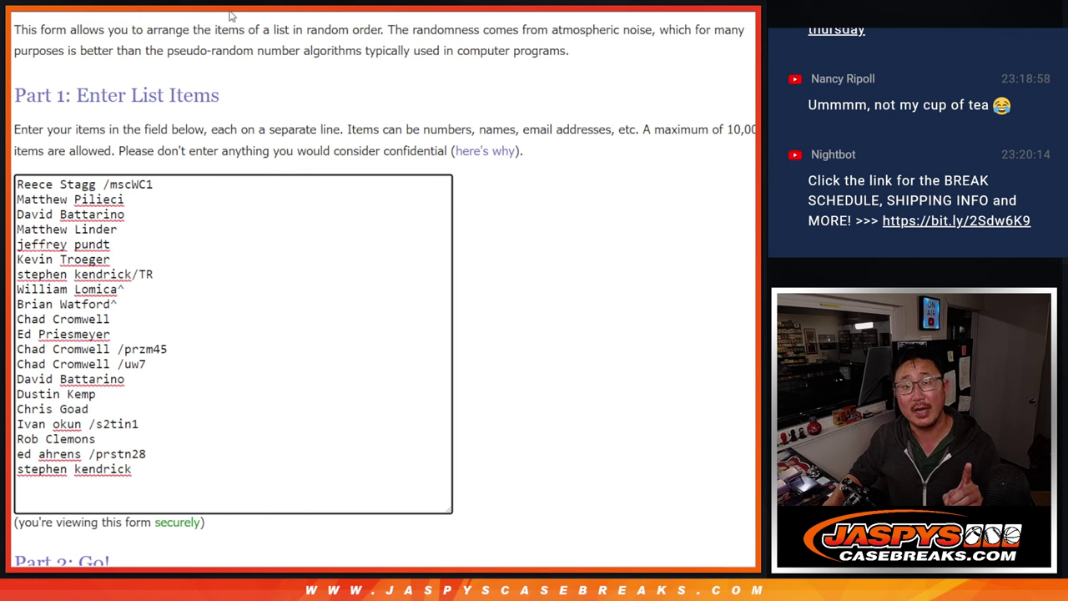
Return to the promo sheet and copy the list of jersey players in A23:A42.
key(ctrl+shift+Tab)
scroll(261, 202, down, 5)
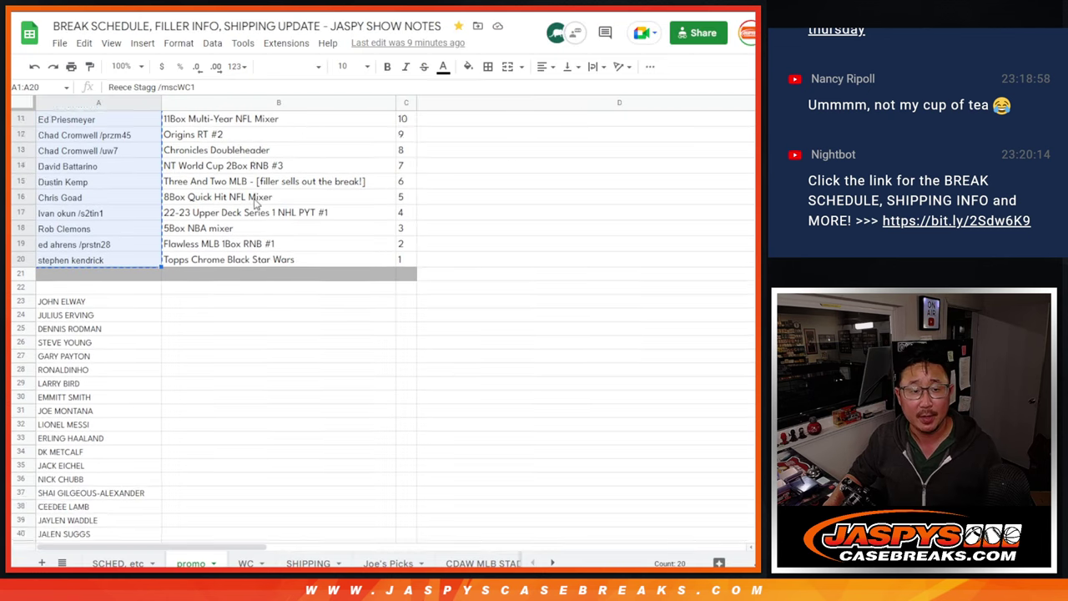
click(141, 192)
scroll(200, 223, down, 1)
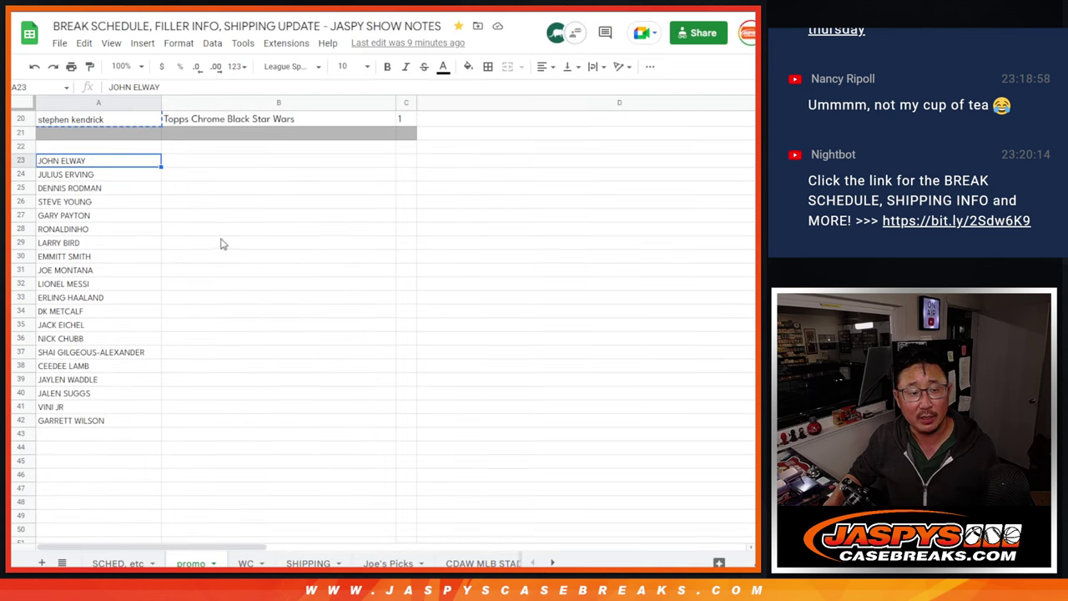
shift+click(140, 415)
key(ctrl+c)
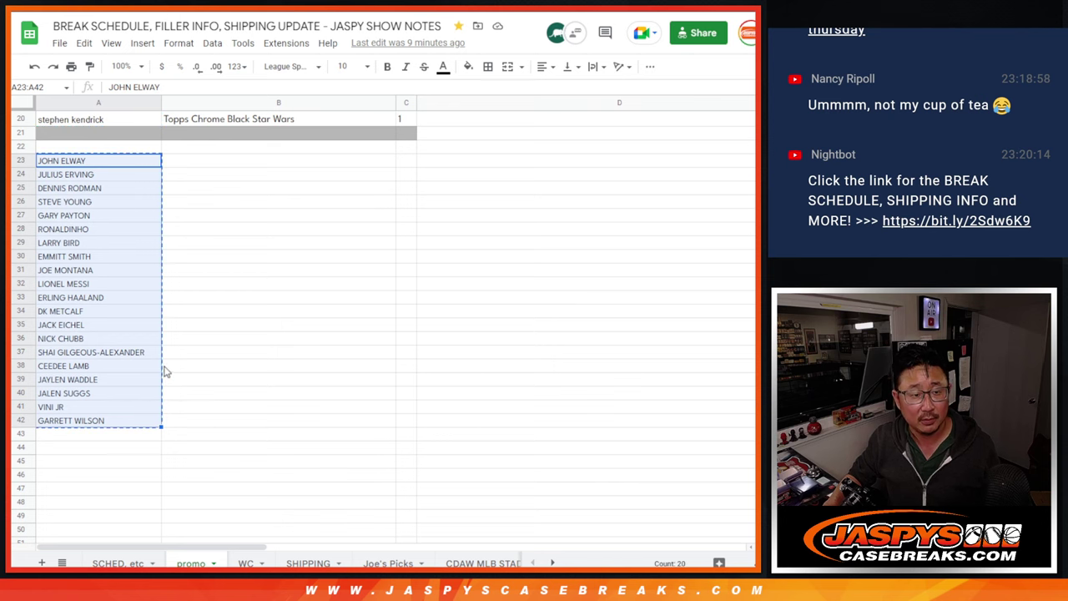
Paste the jersey player list into a second, empty RANDOM.ORG List Randomizer form.
key(ctrl+Tab)
click(272, 364)
key(ctrl+v)
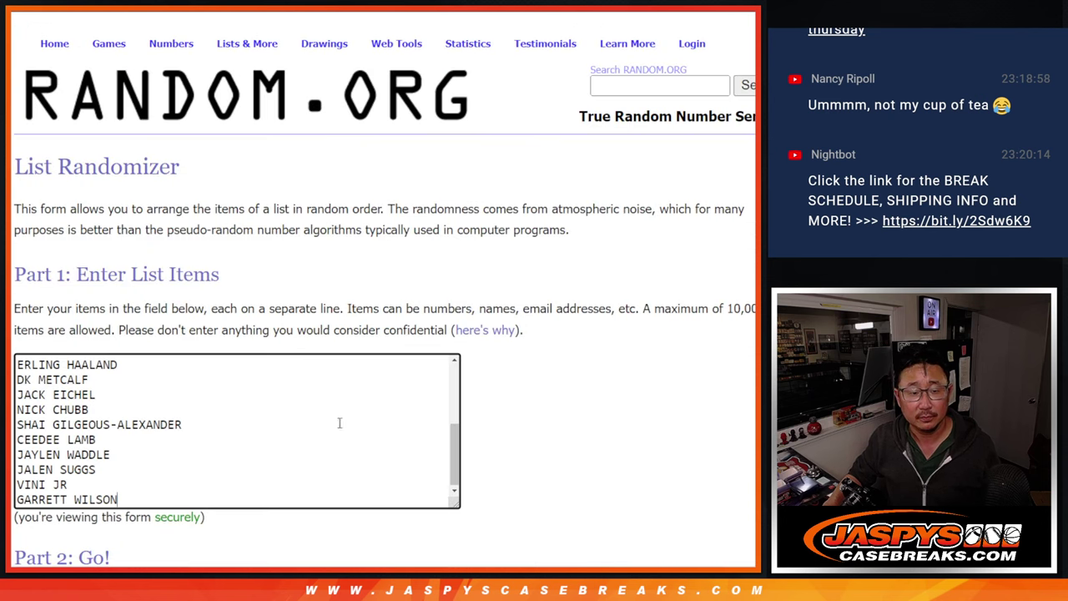
scroll(367, 424, up, 5)
Switch to the RANDOM.ORG Dice Roller and roll 2 virtual dice.
key(ctrl+shift+Tab)
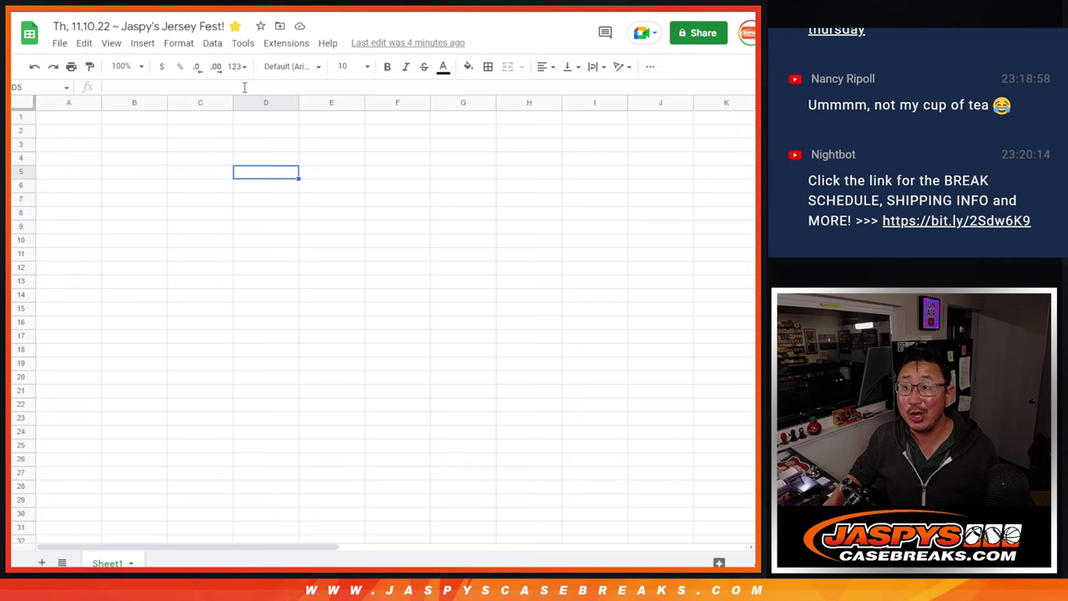
key(ctrl+Tab)
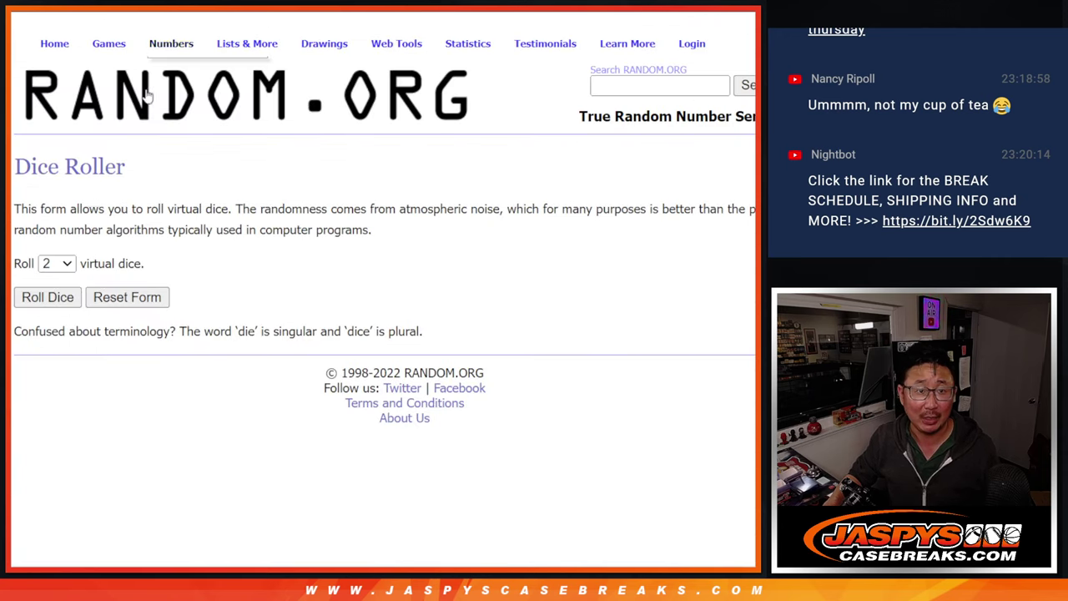
click(55, 295)
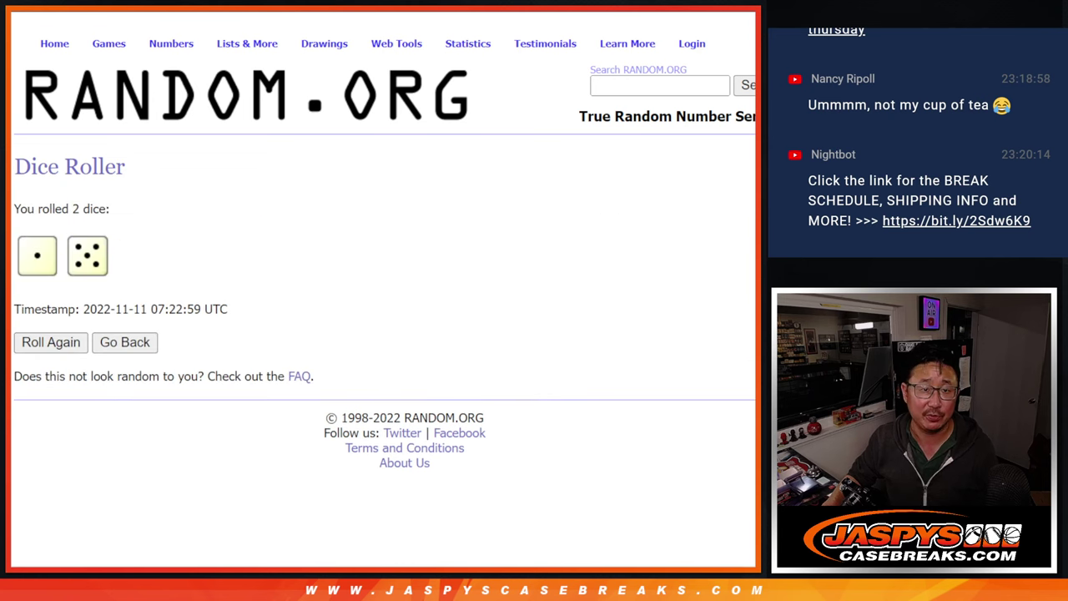
Randomize the participant names list six times in the List Randomizer and check the randomization count.
key(ctrl+Tab)
scroll(101, 529, down, 3)
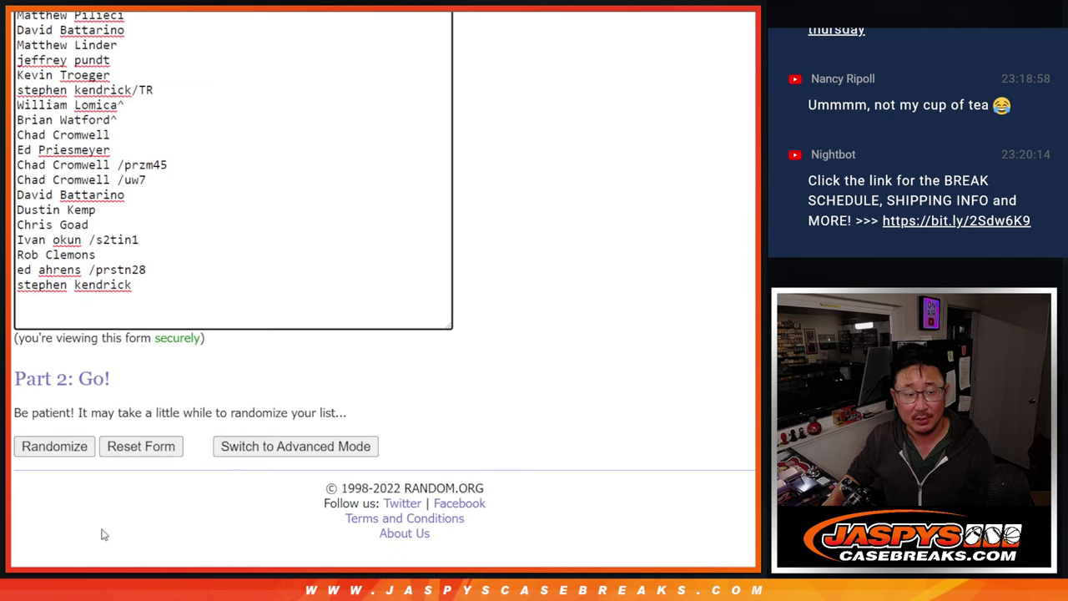
click(54, 446)
scroll(30, 453, down, 3)
click(31, 452)
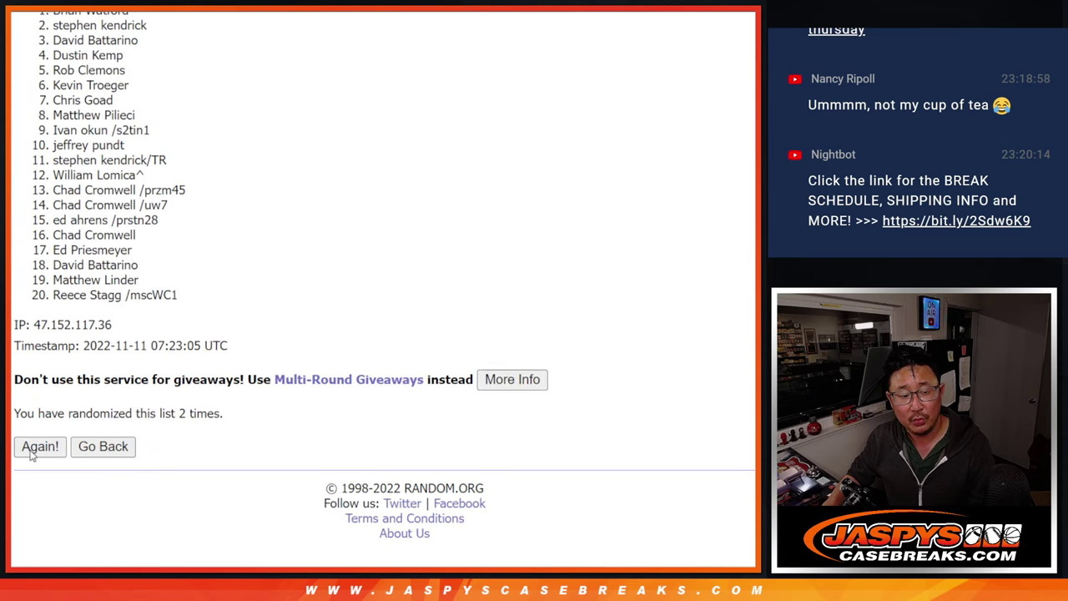
click(31, 451)
click(31, 451)
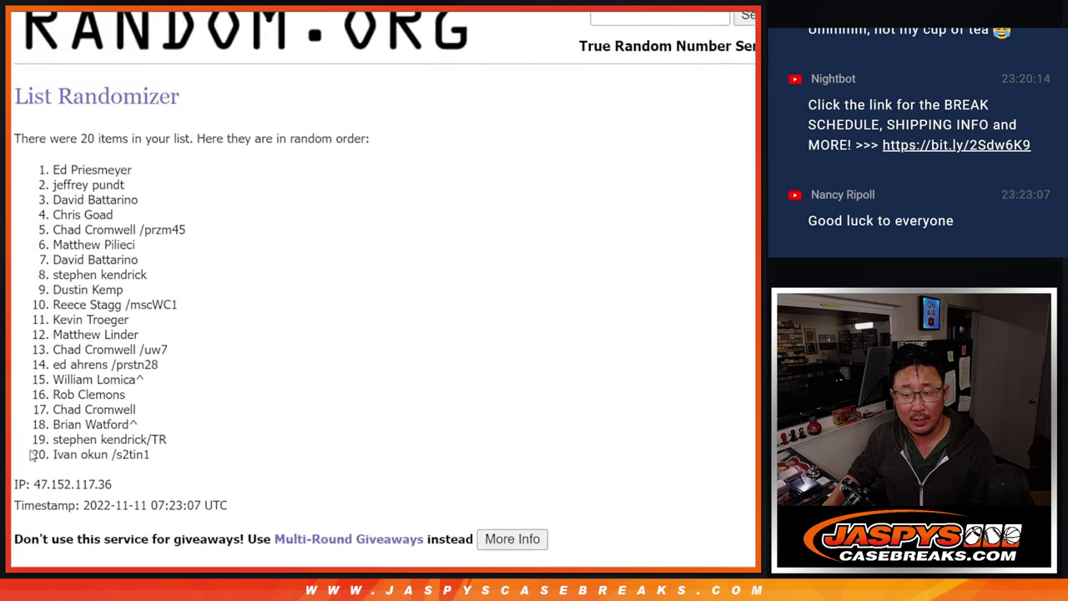
click(33, 448)
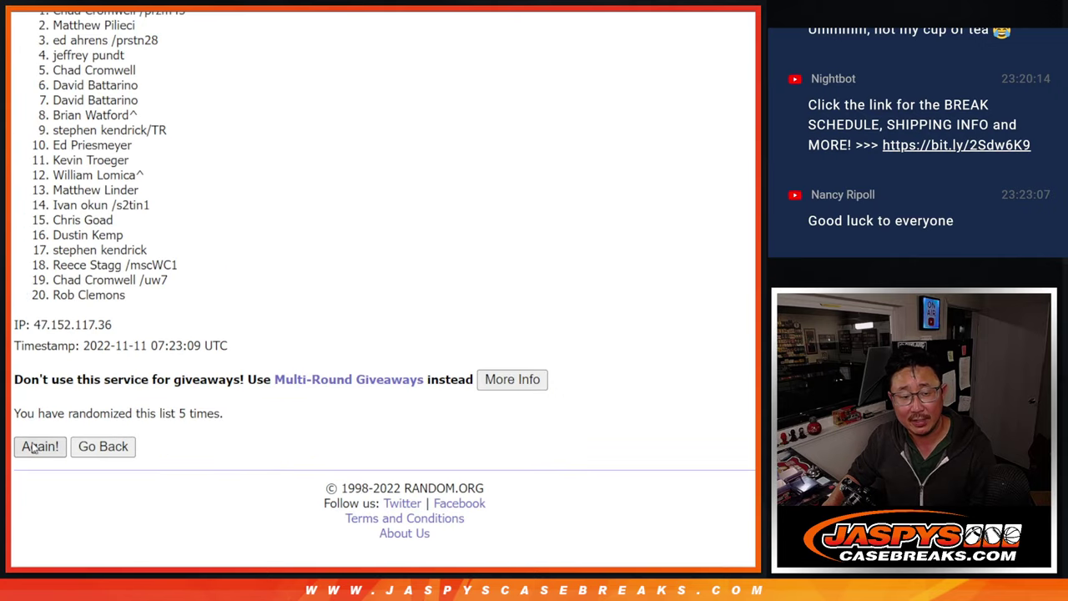
click(31, 448)
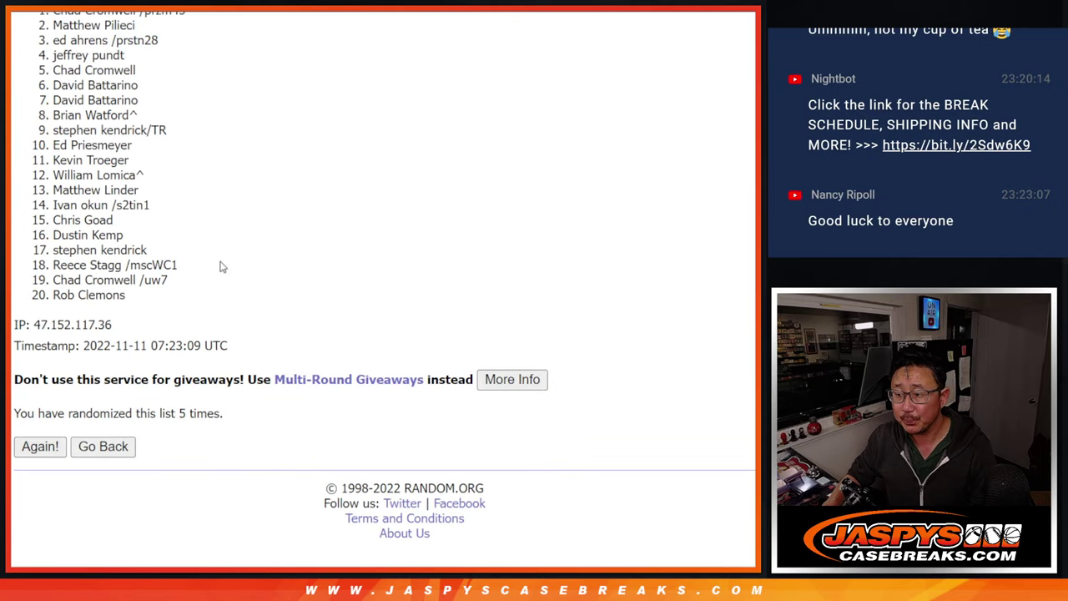
drag(164, 413, 289, 417)
scroll(166, 231, up, 3)
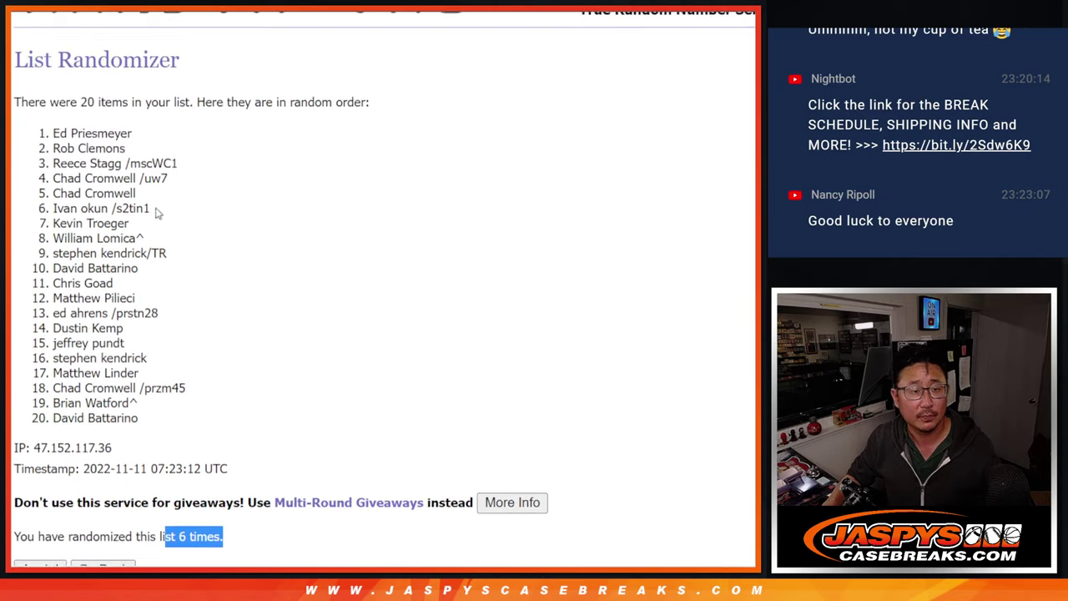
Copy the 20 randomized participant names into column A of the Jaspy's Jersey Fest spreadsheet, starting at A1.
drag(53, 140, 187, 427)
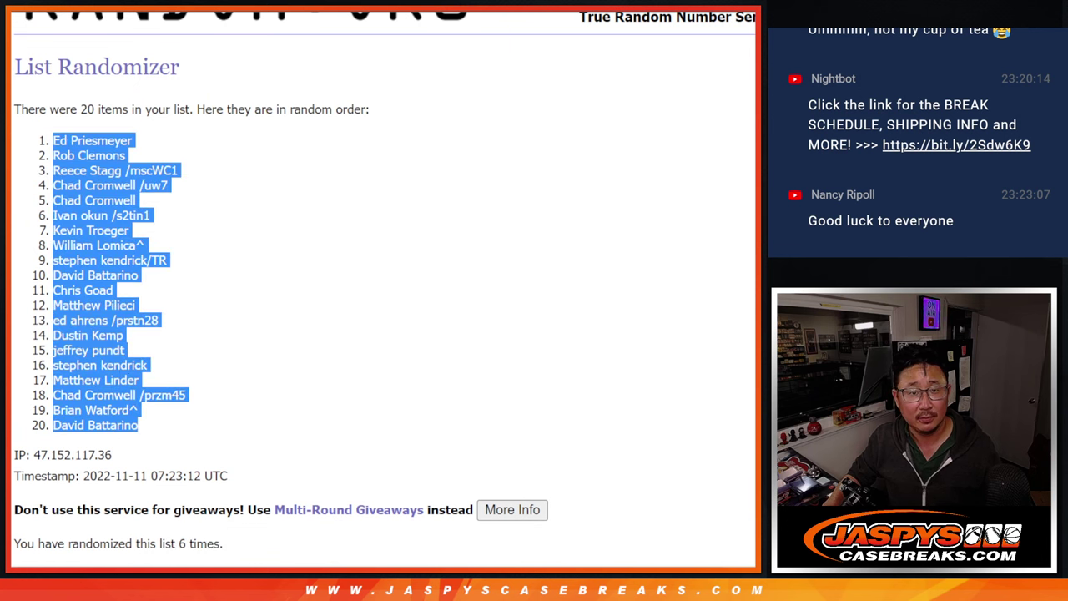
key(ctrl+Tab)
click(75, 122)
key(ctrl+v)
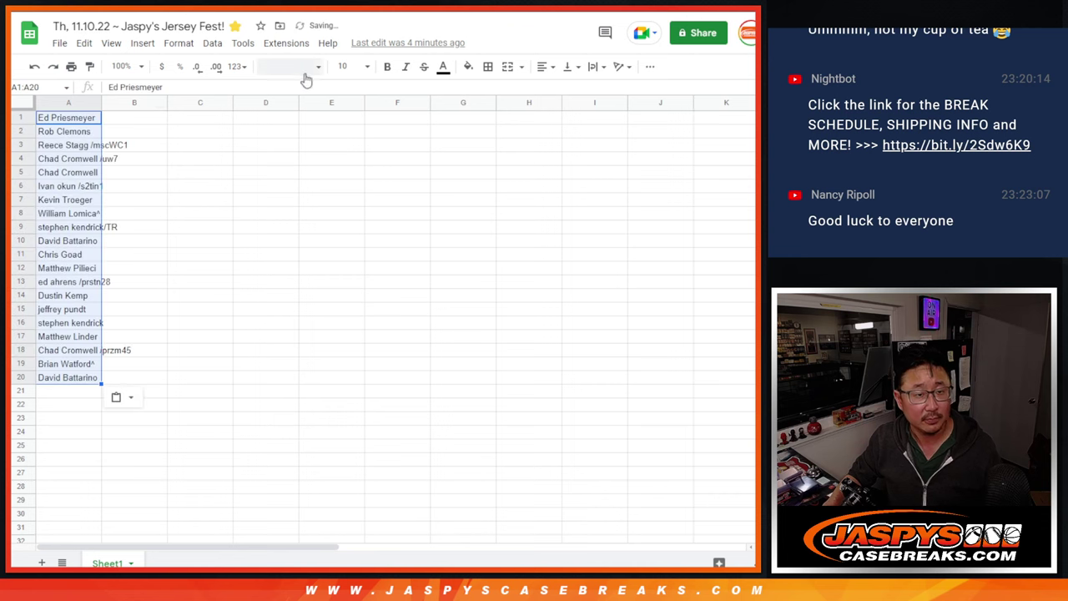
Switch to the List Randomizer form holding the jersey players and randomize that list six times.
key(ctrl+Tab)
key(ctrl+Tab)
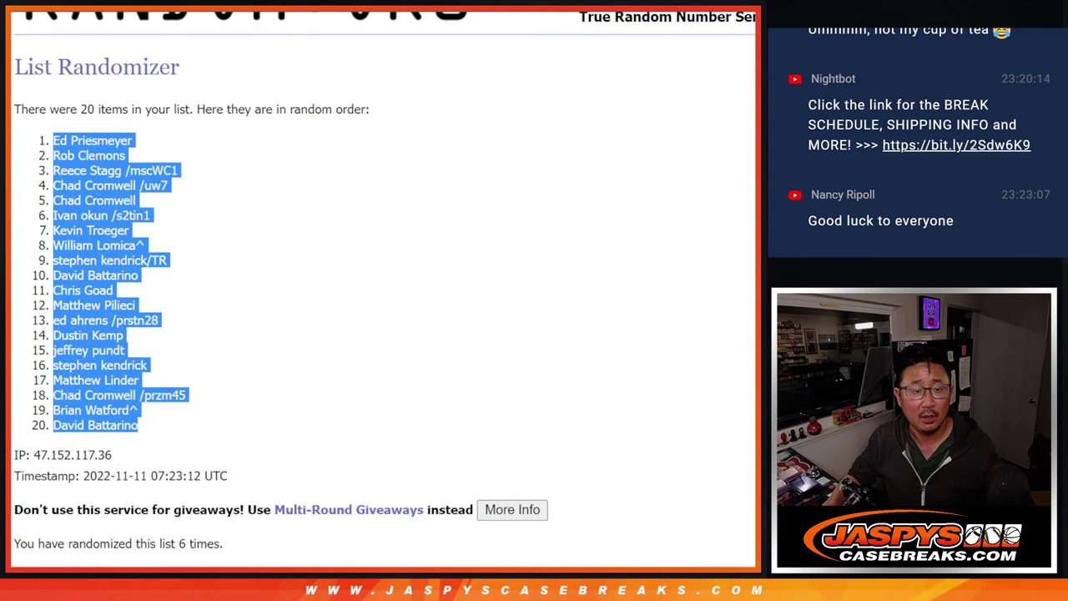
scroll(350, 108, down, 1)
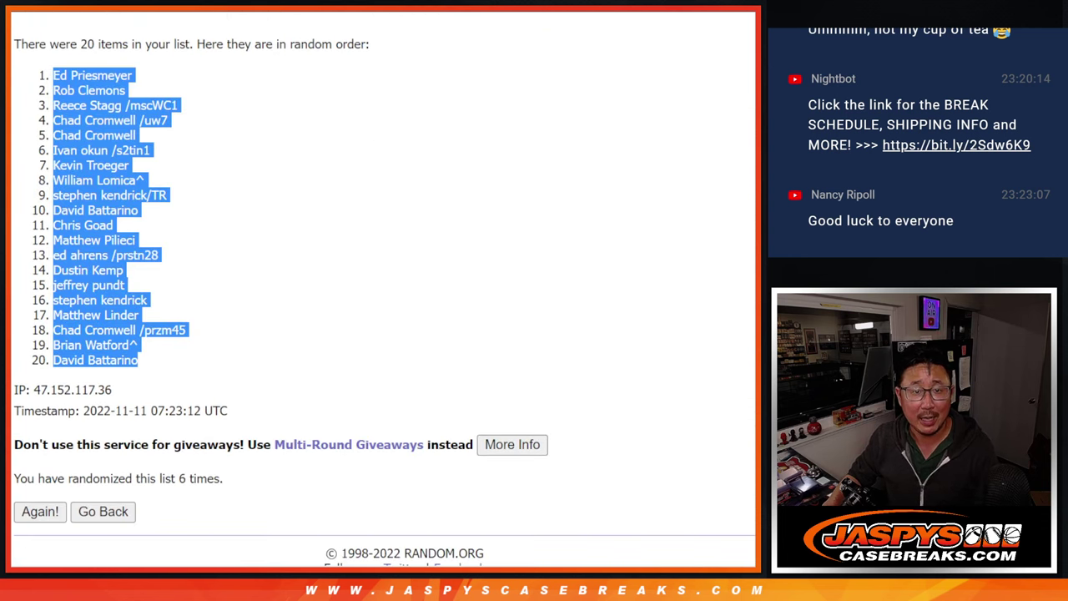
key(ctrl+Tab)
scroll(569, 177, down, 2)
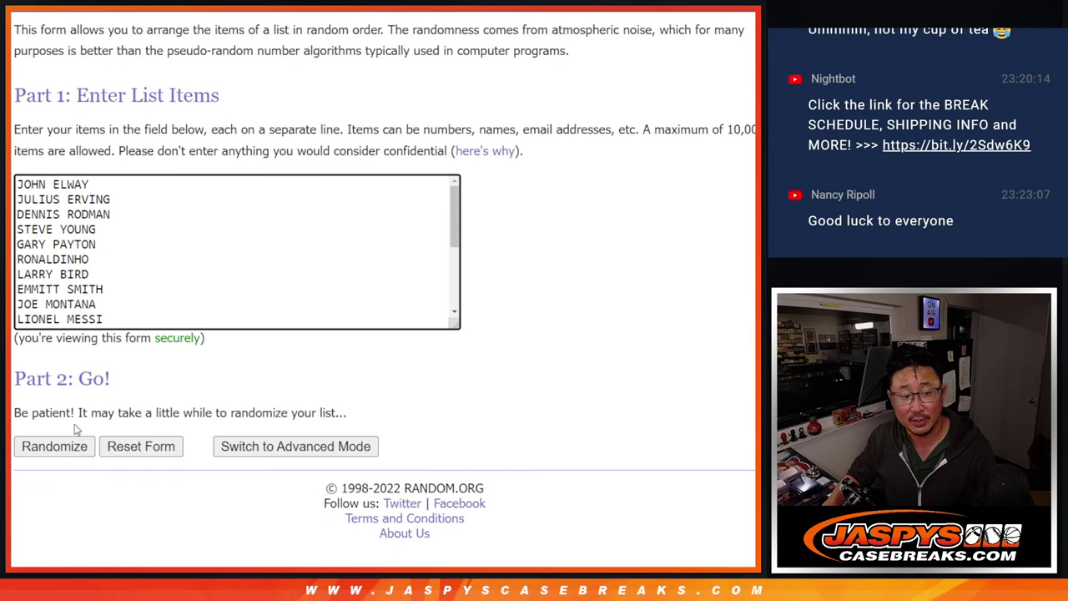
click(36, 444)
scroll(17, 448, down, 3)
click(16, 446)
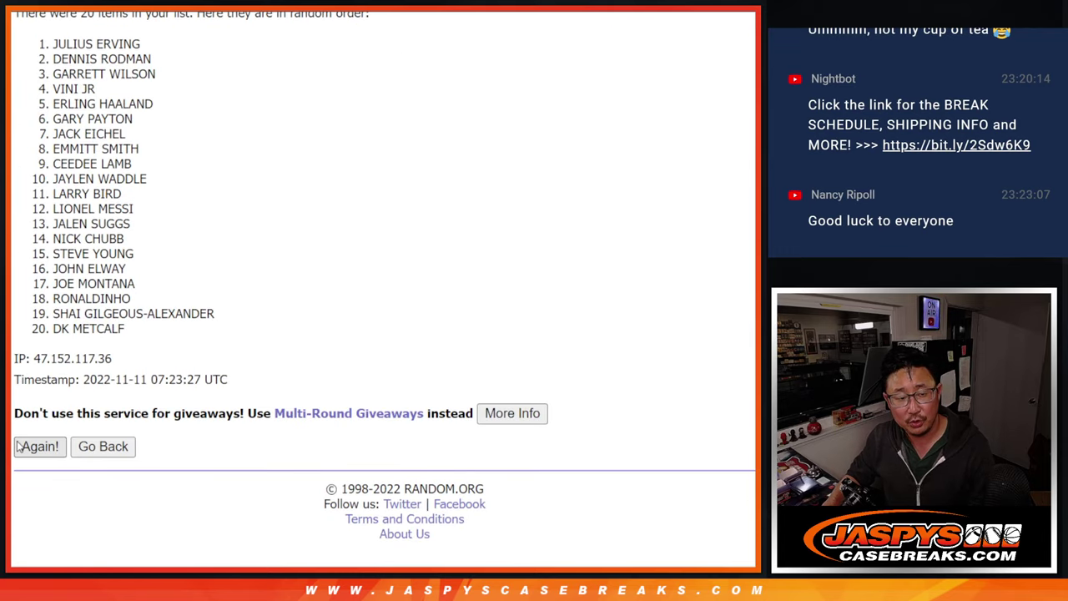
scroll(17, 447, down, 2)
click(17, 446)
scroll(17, 447, down, 2)
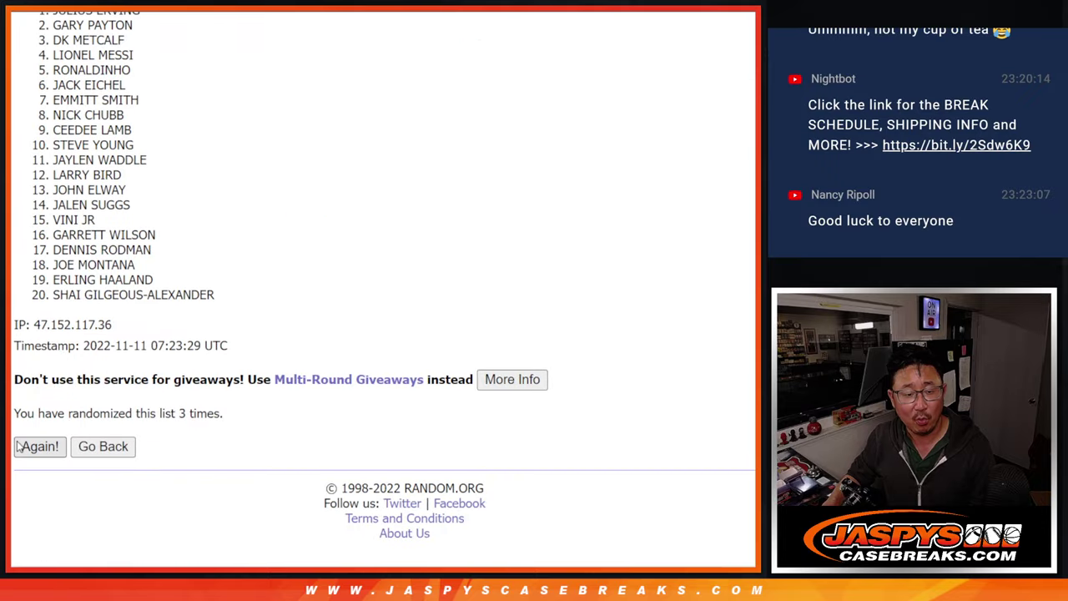
click(16, 446)
scroll(16, 448, down, 2)
click(17, 446)
scroll(17, 448, down, 2)
click(17, 447)
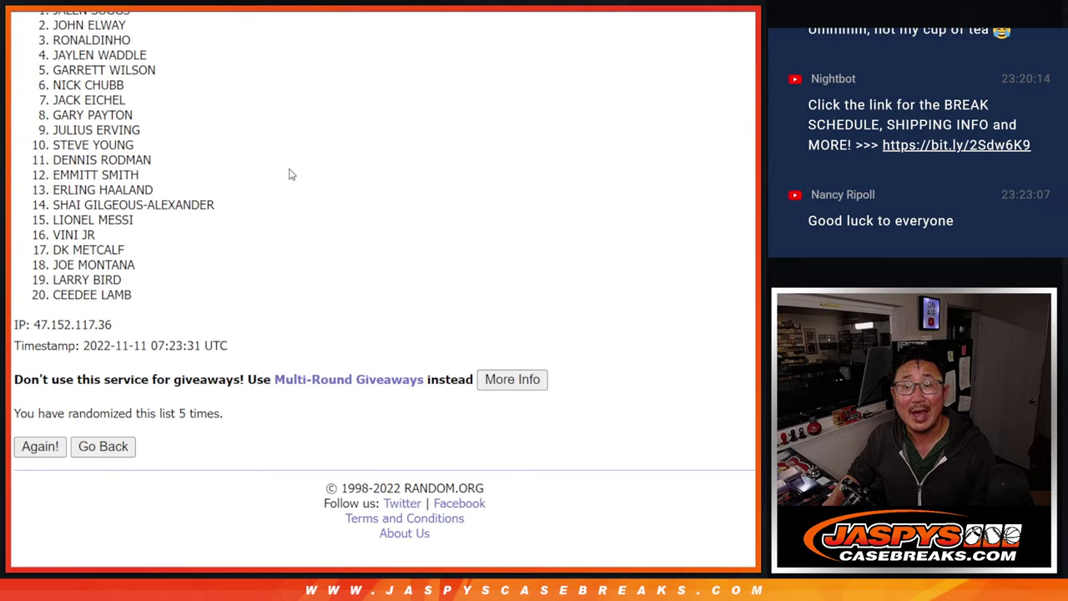
scroll(272, 203, down, 2)
scroll(140, 136, up, 1)
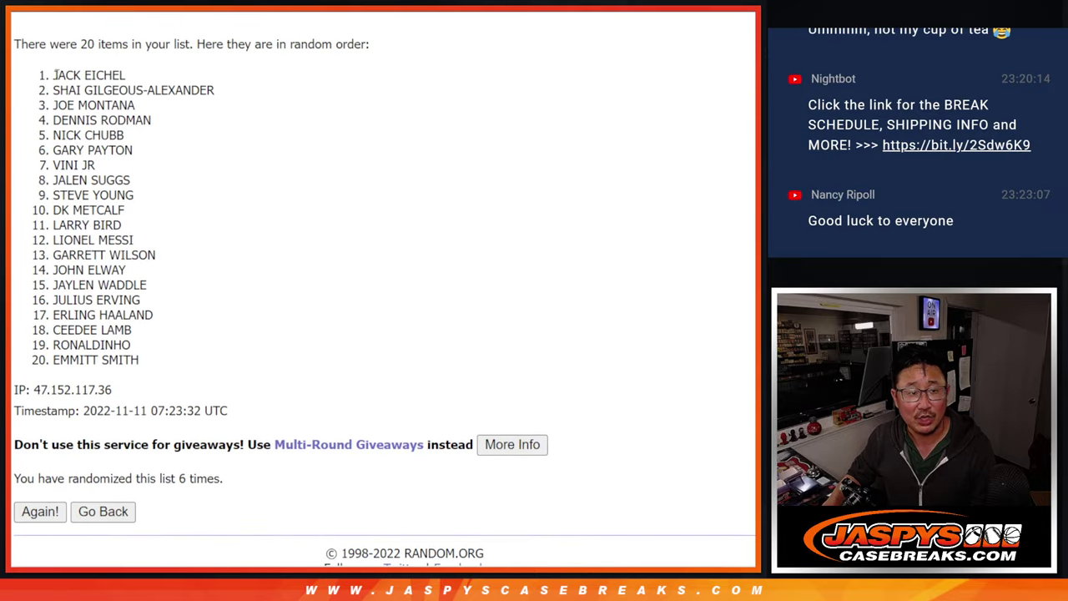
Copy the 20 randomized jersey players into column B of the Jaspy's Jersey Fest spreadsheet, starting at B1.
drag(55, 75, 144, 362)
key(ctrl+c)
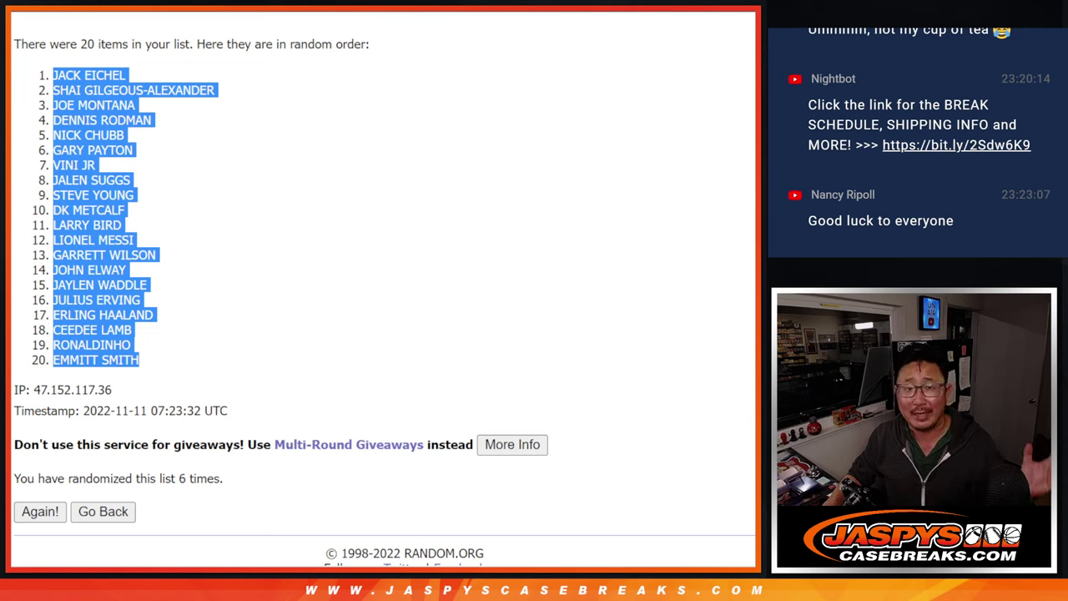
key(alt+Tab)
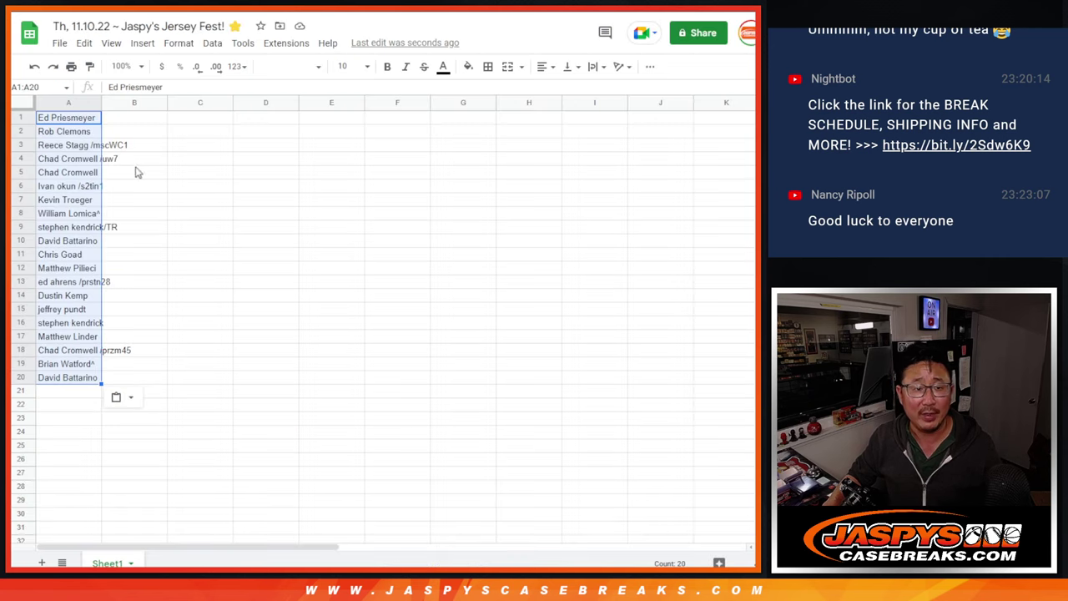
click(131, 118)
key(ctrl+v)
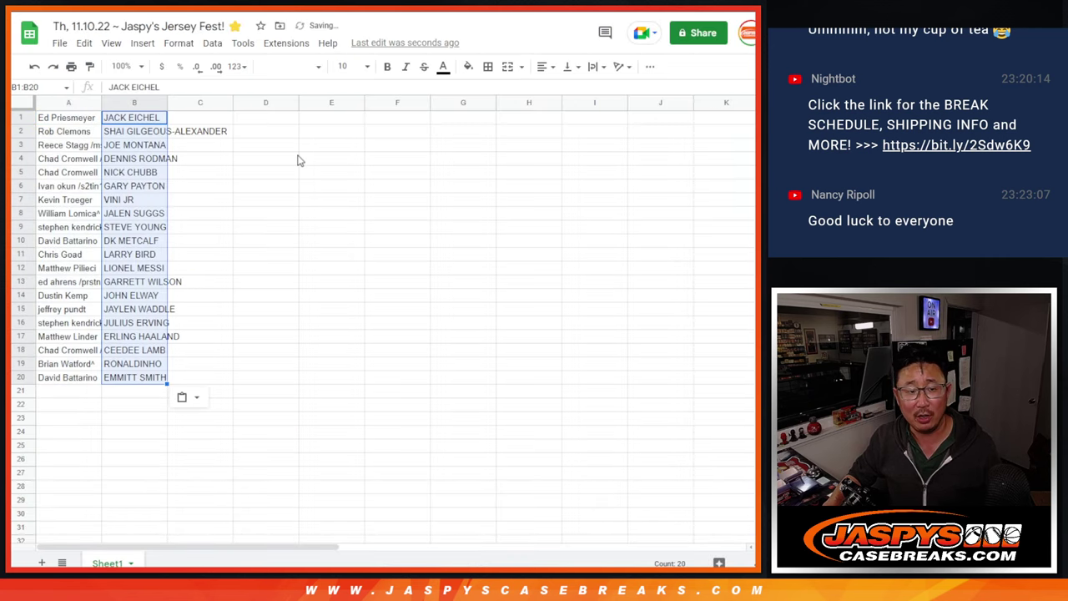
key(alt+Tab)
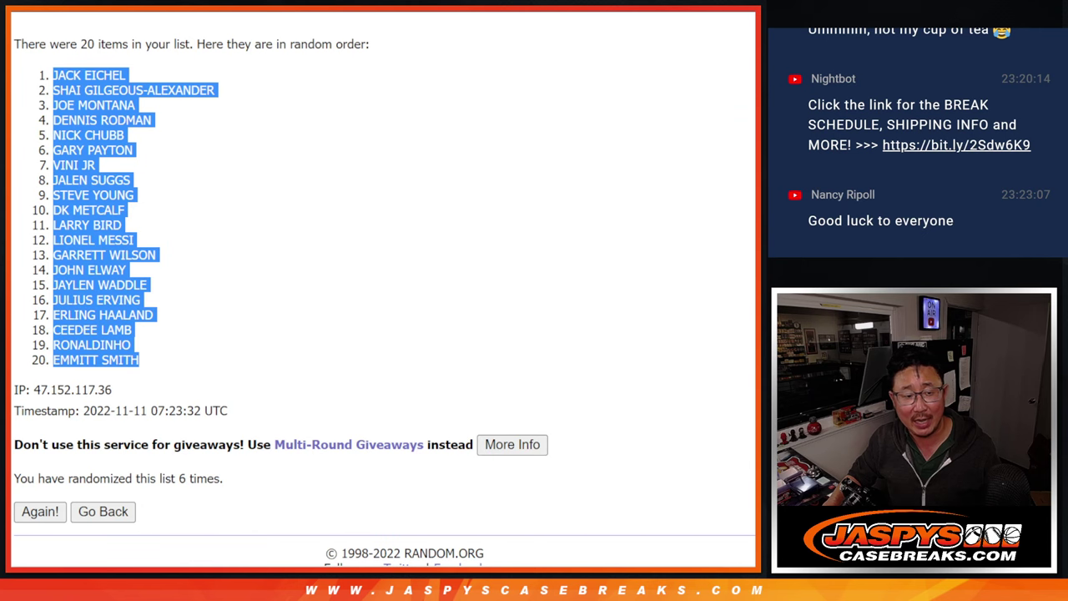
key(alt+Tab)
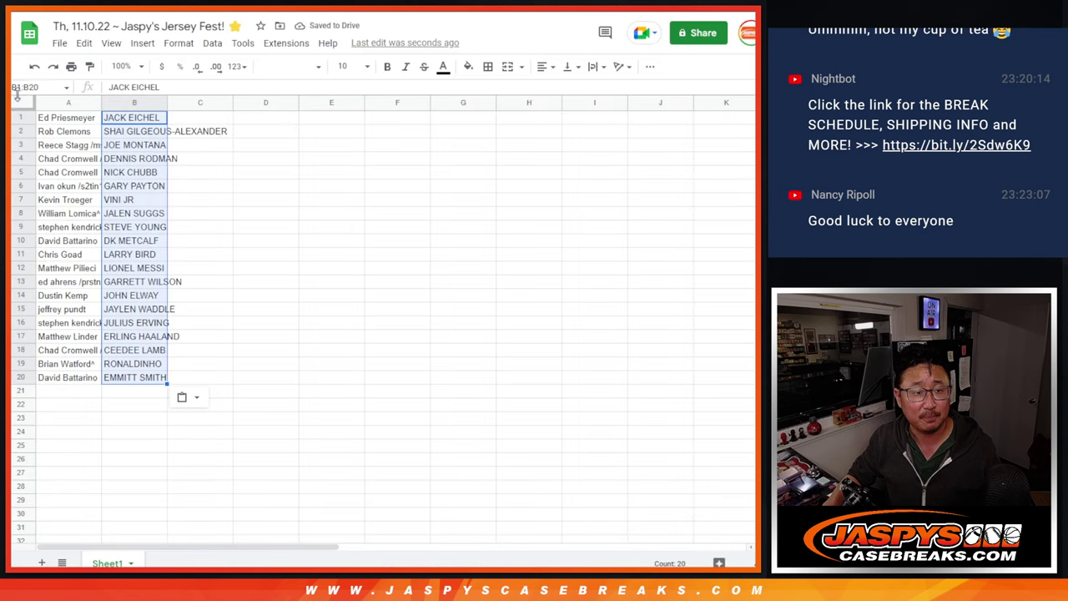
Set the whole sheet's font to League Spartan at size 18.
click(23, 101)
click(290, 66)
click(322, 199)
click(352, 70)
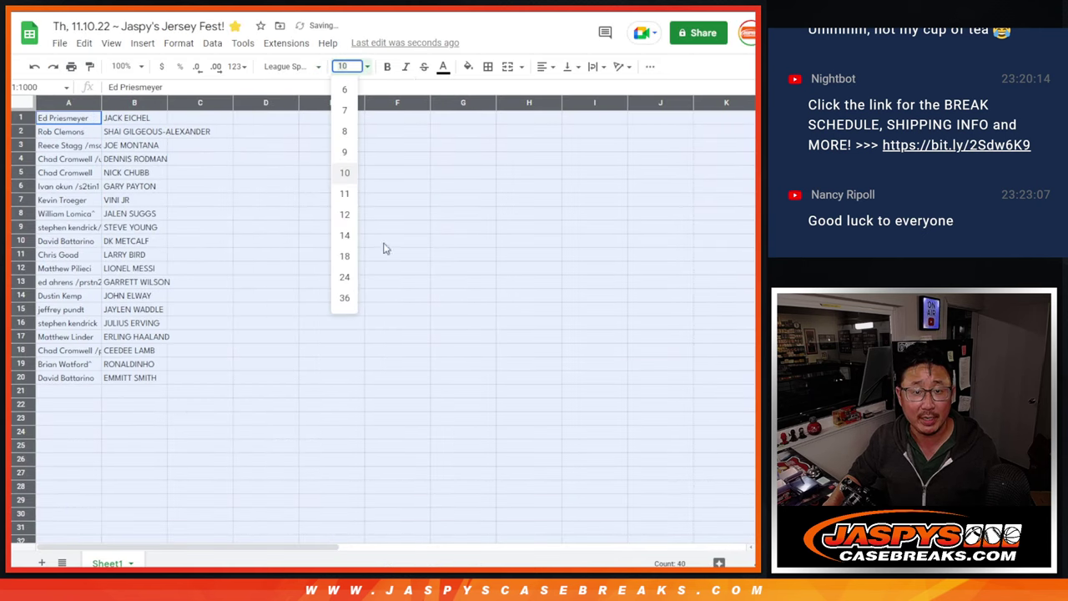
click(338, 249)
Enlarge the sheet zoom to 150% and fit the widths of columns A and B to their contents.
click(125, 66)
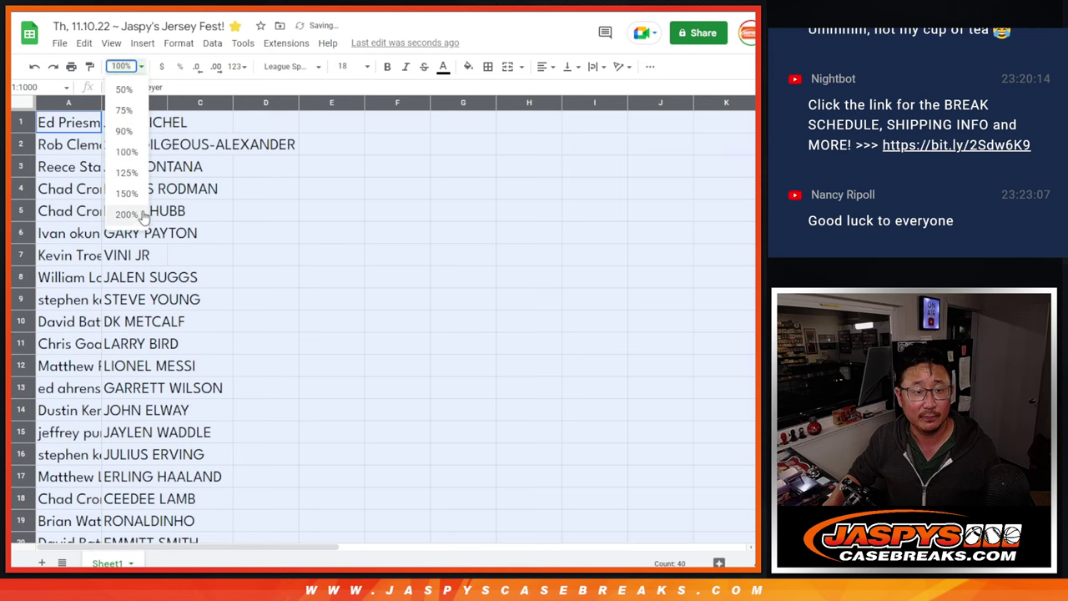
click(130, 194)
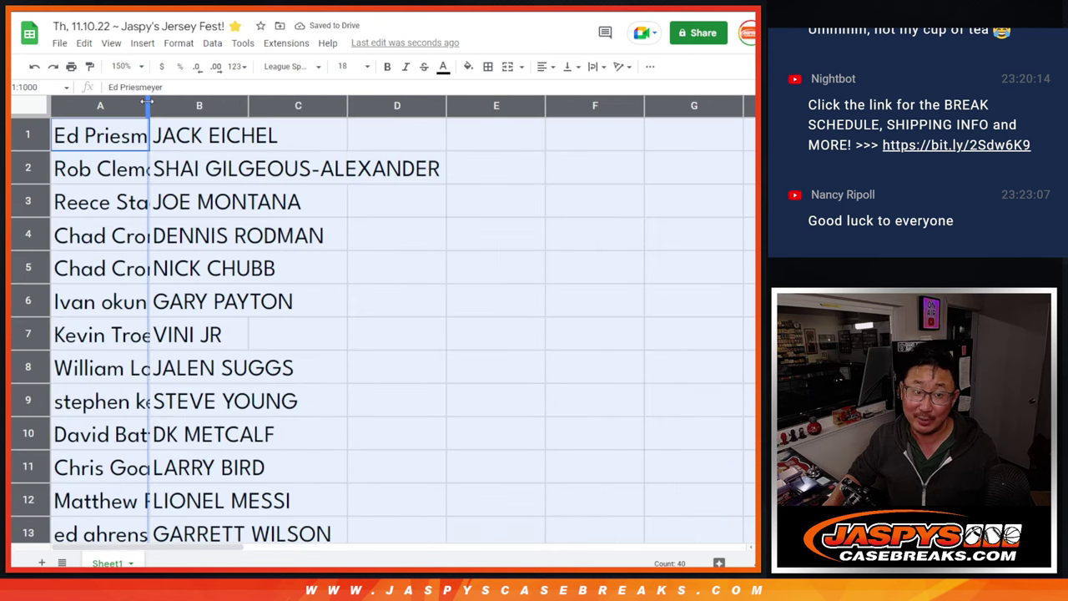
double_click(147, 101)
Go through the participant and jersey pairings row by row, from row 1 to row 20.
click(179, 140)
click(208, 176)
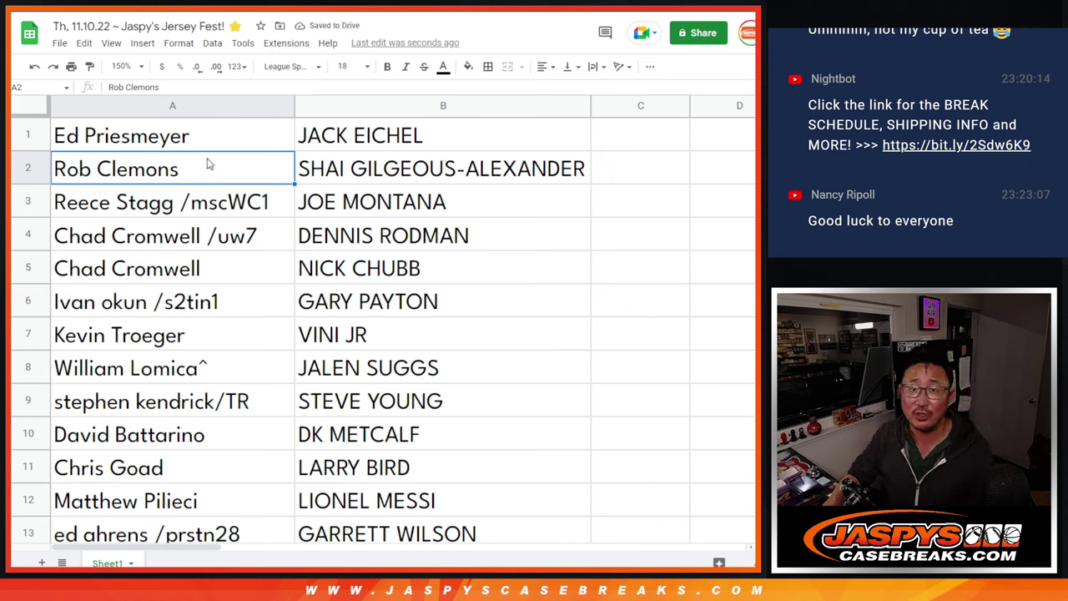
key(Down)
key(Down)
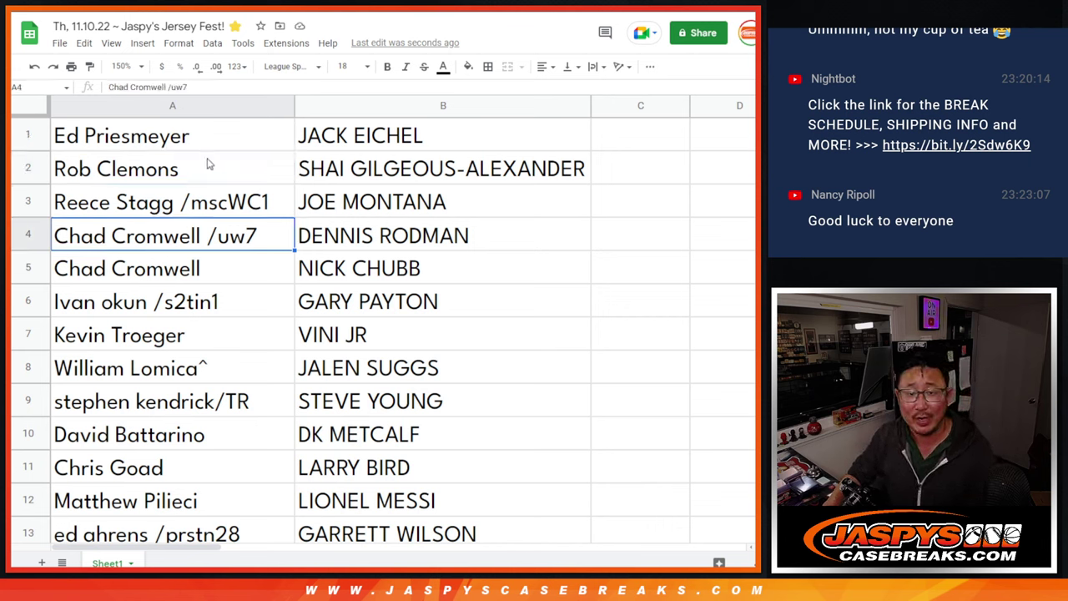
key(Down)
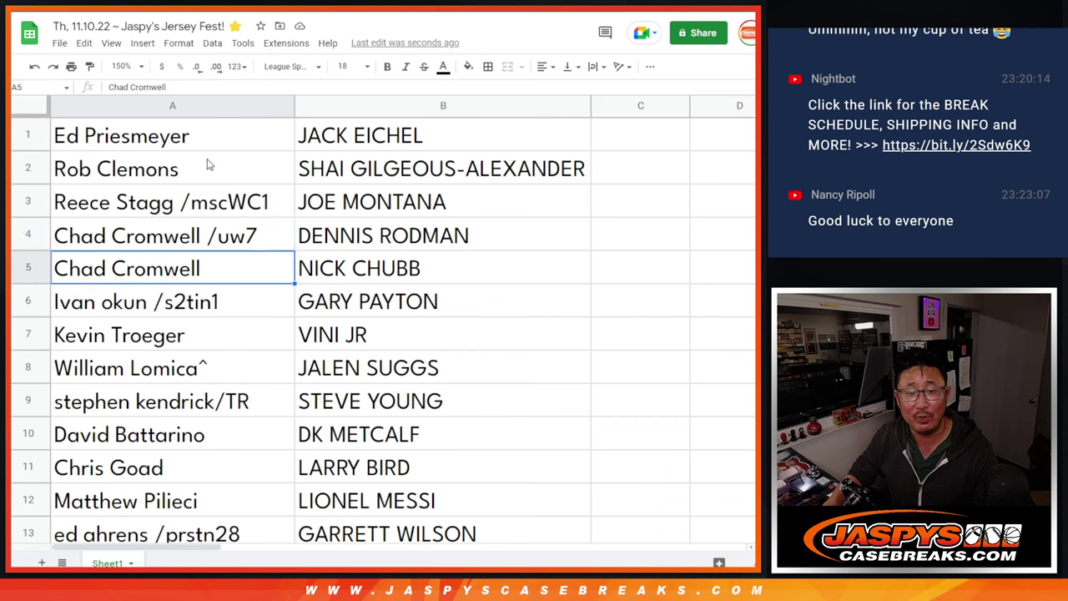
key(Down)
key(Down)
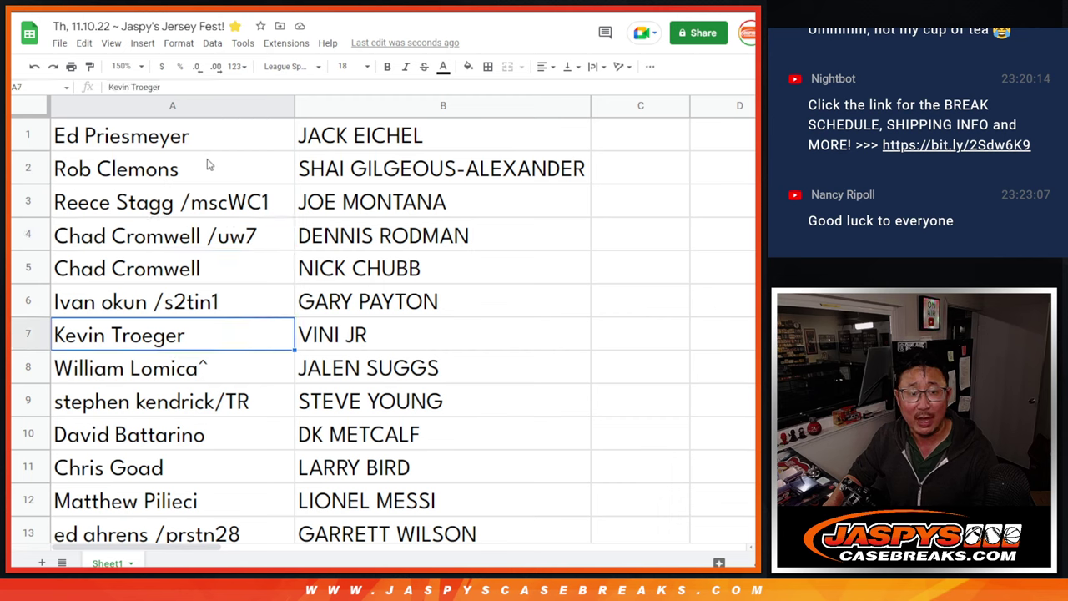
key(Down)
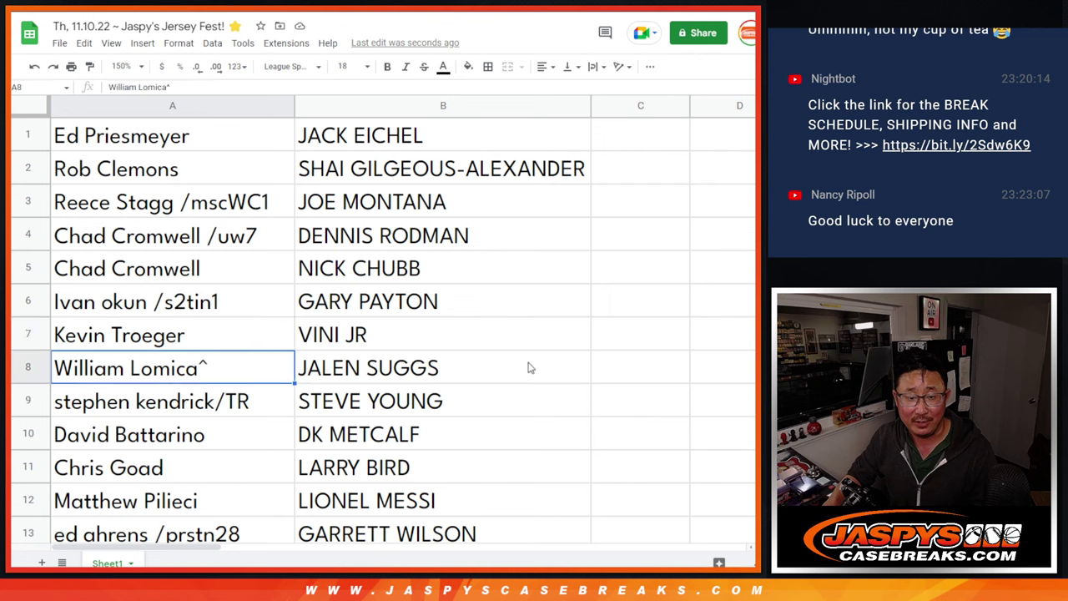
scroll(554, 334, down, 3)
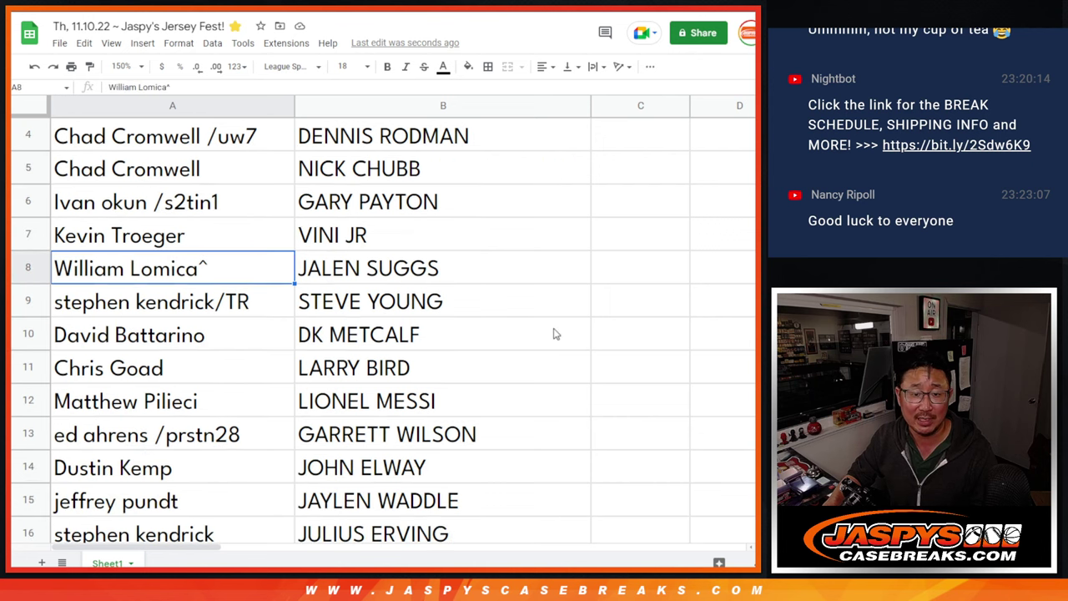
key(Down)
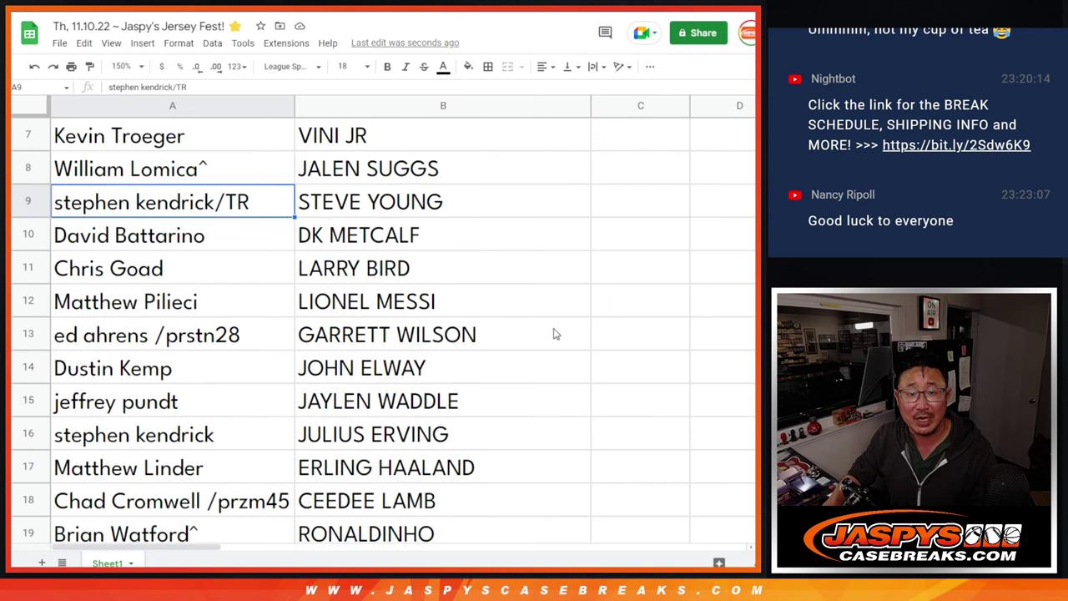
key(Down)
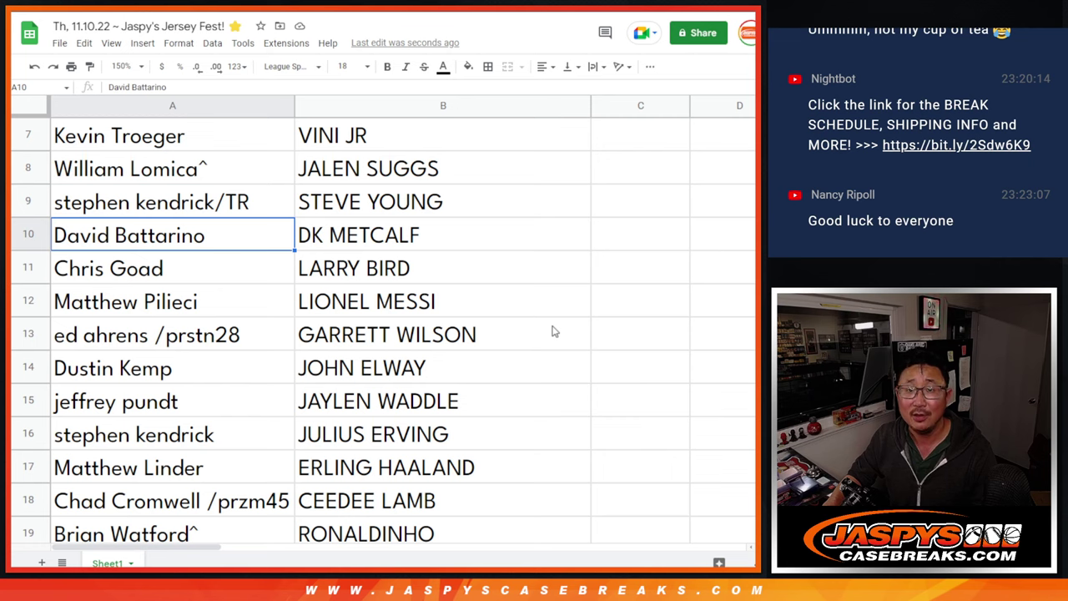
key(Down)
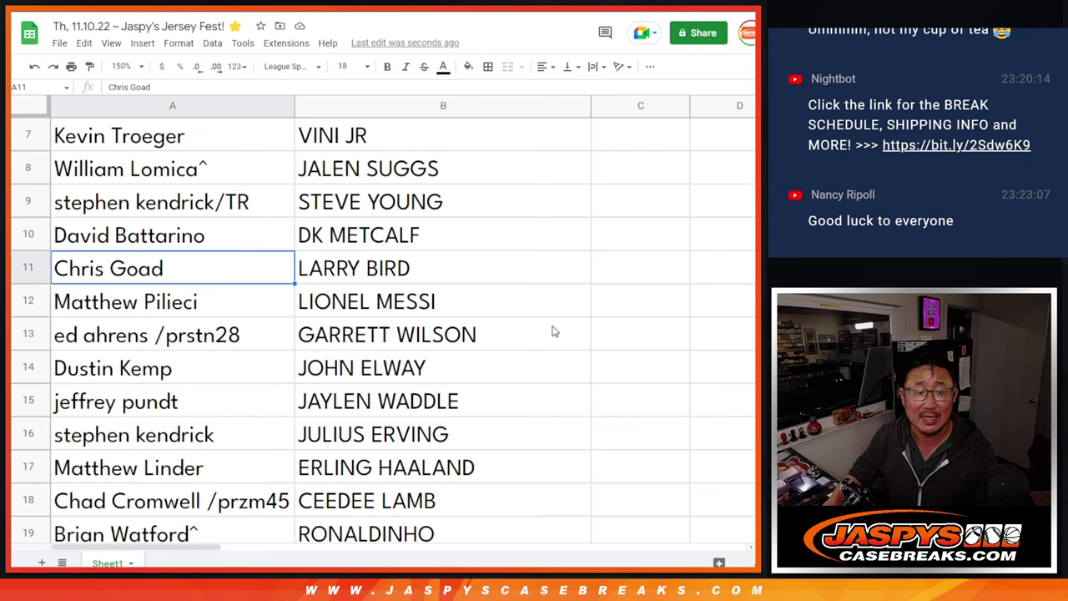
key(Down)
scroll(552, 330, down, 3)
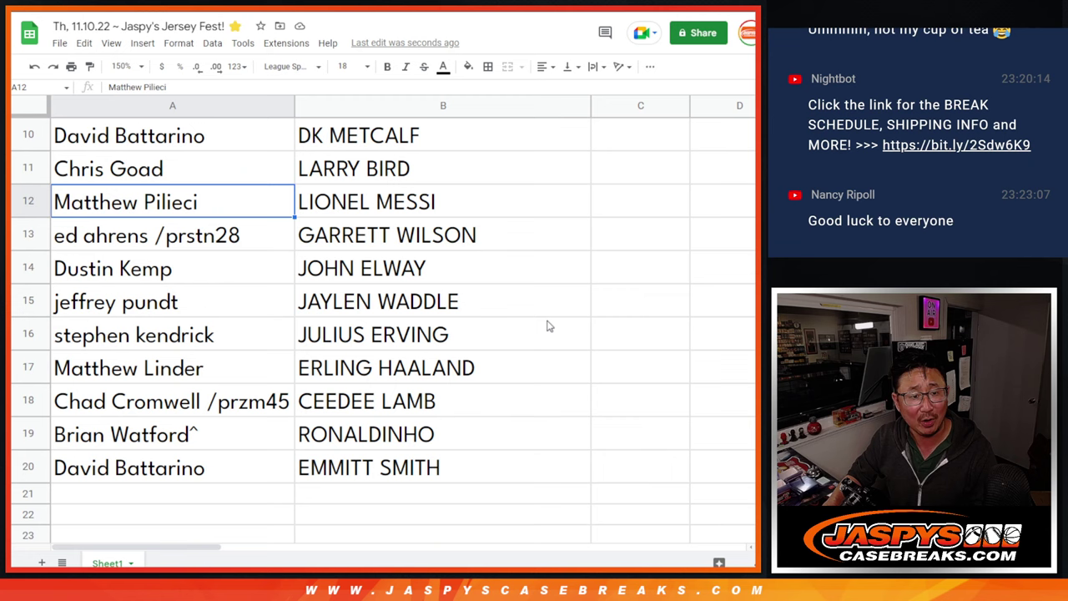
key(Down)
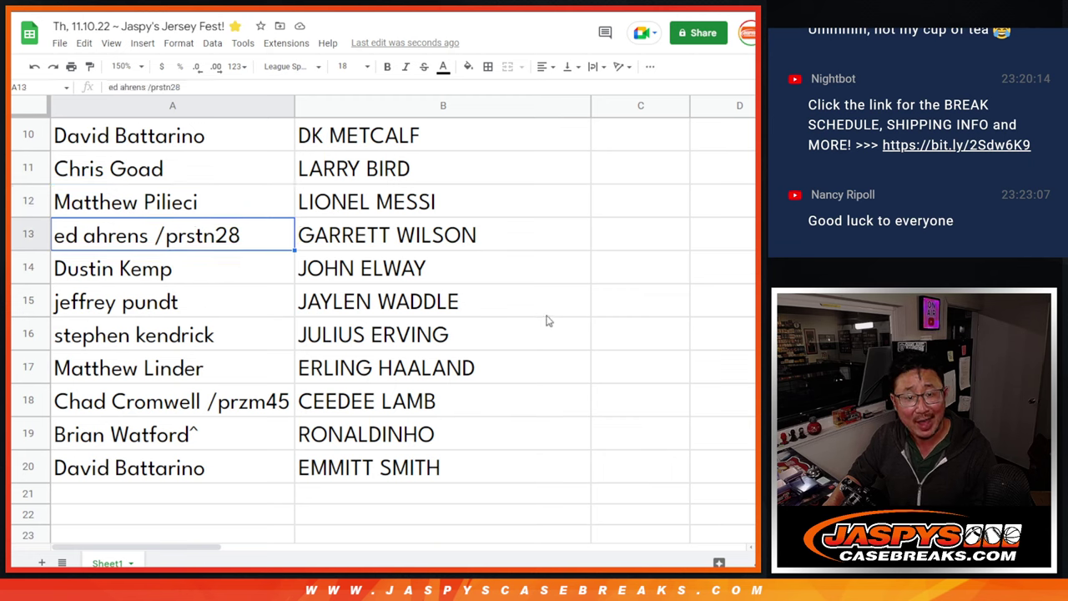
key(Down)
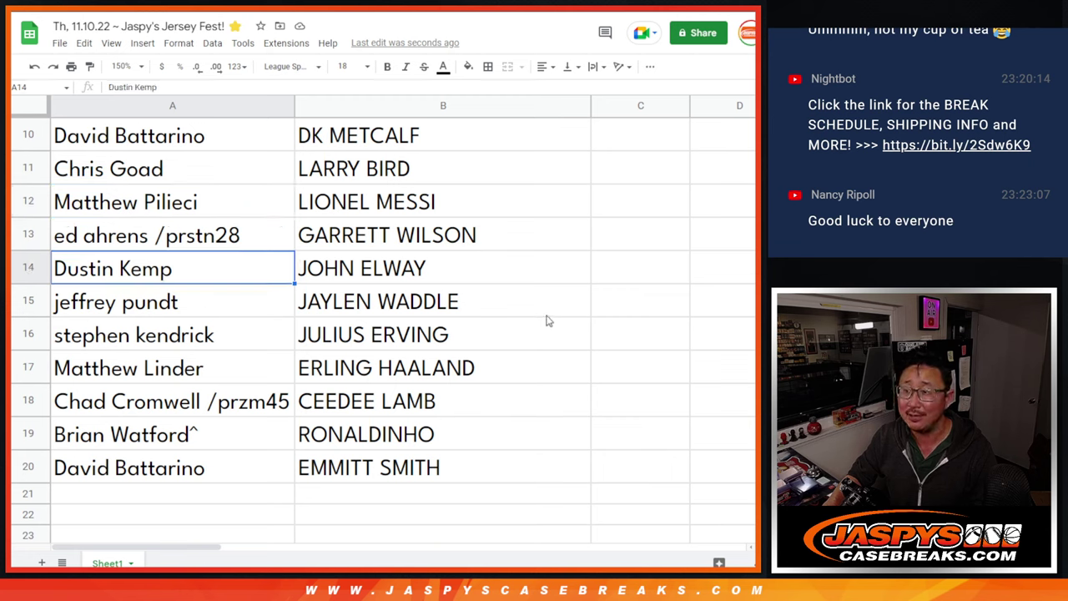
key(Down)
key(Down)
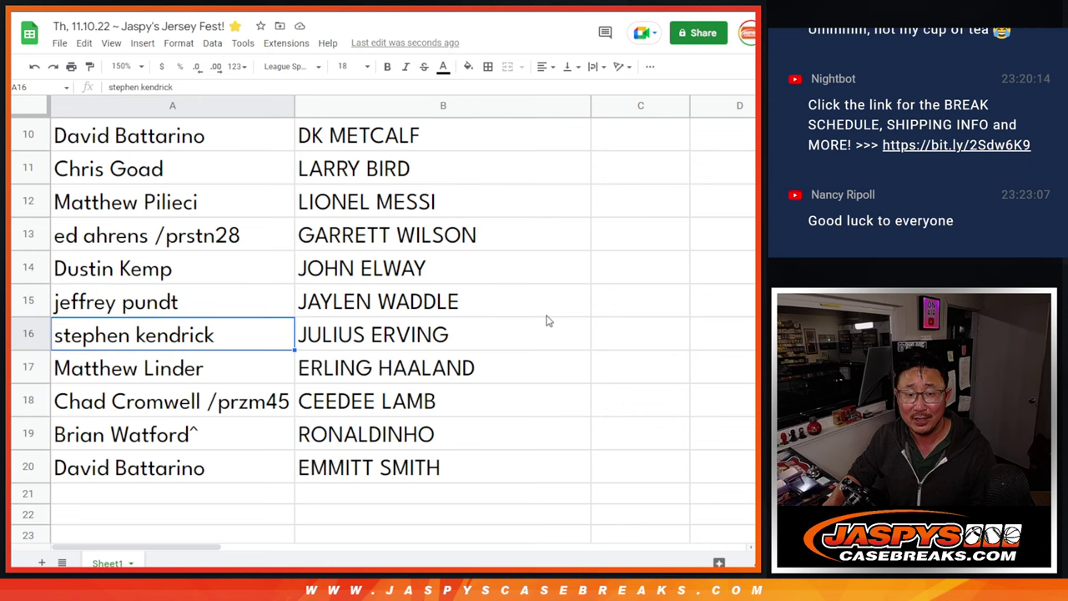
scroll(547, 320, down, 2)
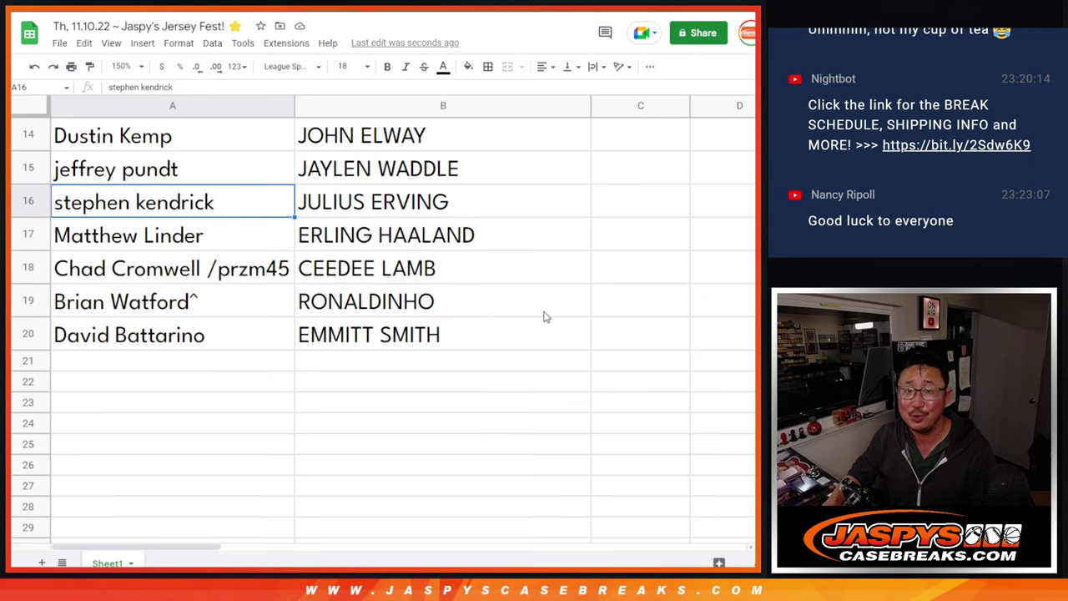
key(Down)
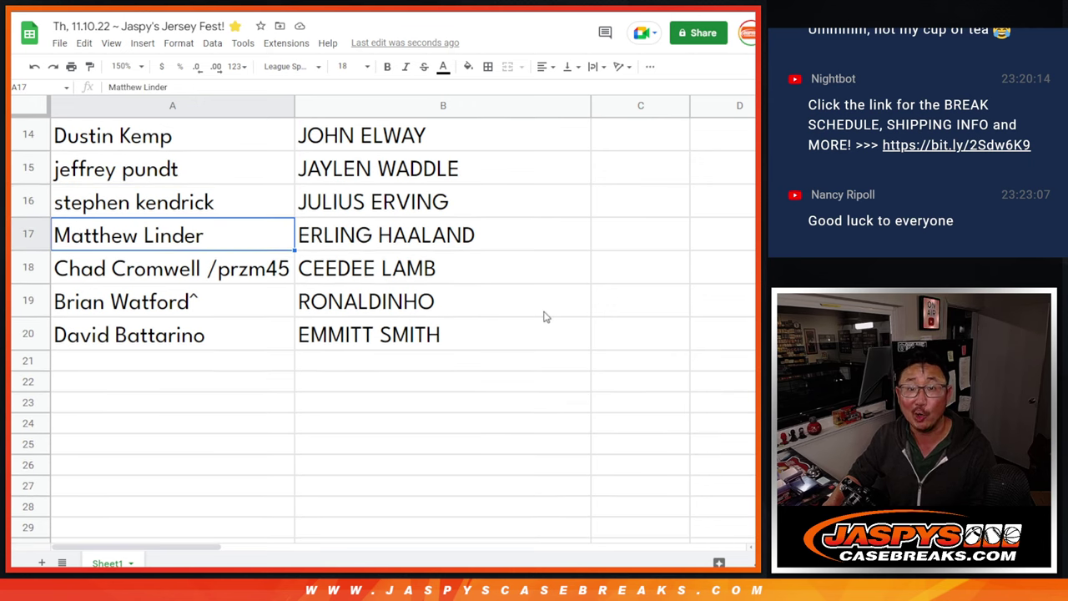
key(Down)
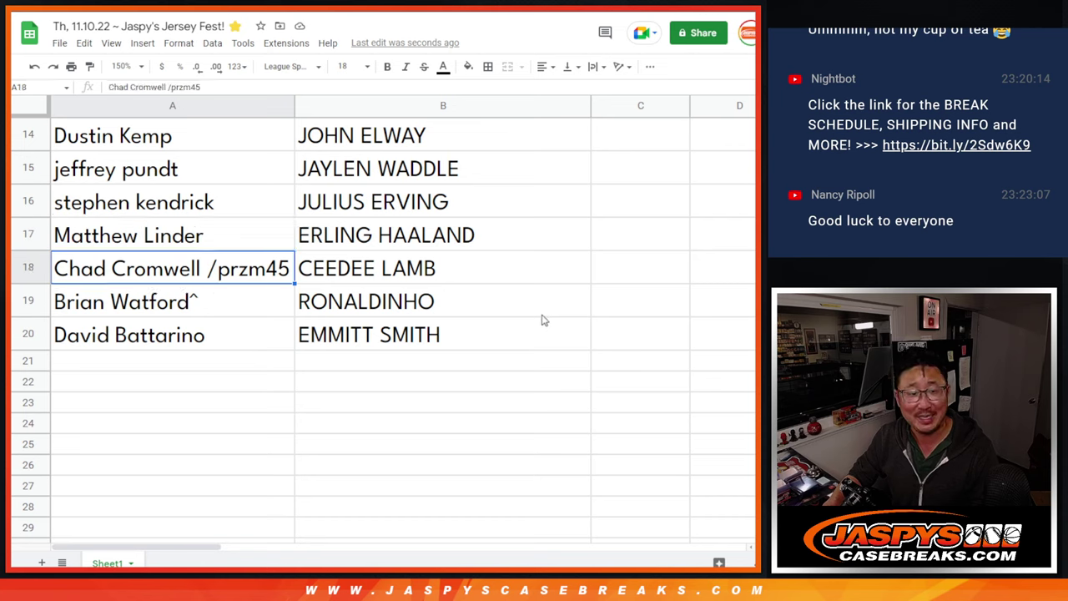
key(Down)
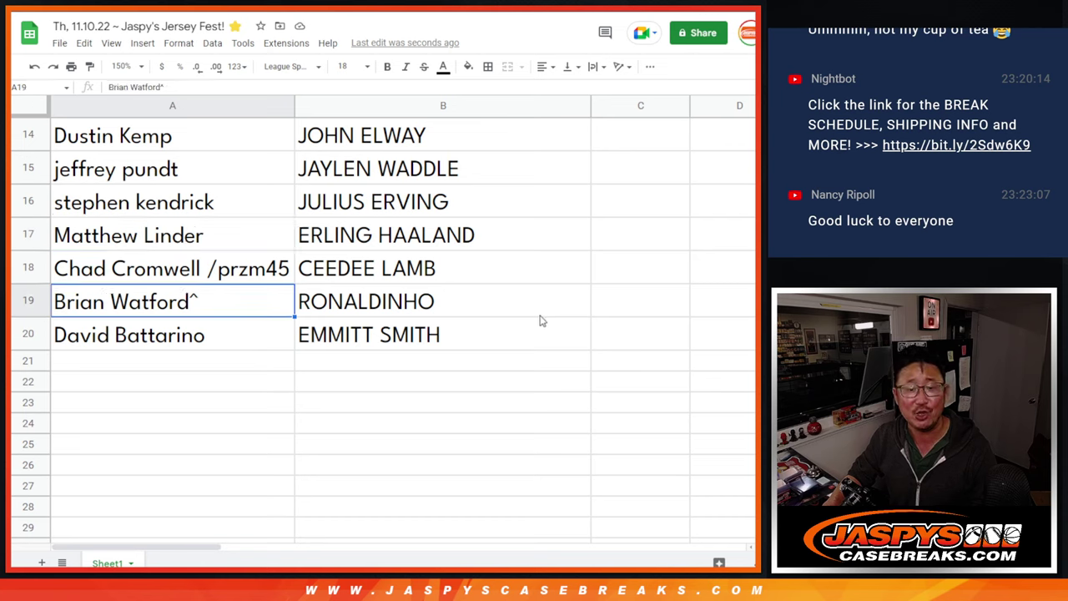
key(Down)
Reduce the sheet zoom to 90% to show all 20 pairings and select cell A1.
scroll(539, 309, up, 5)
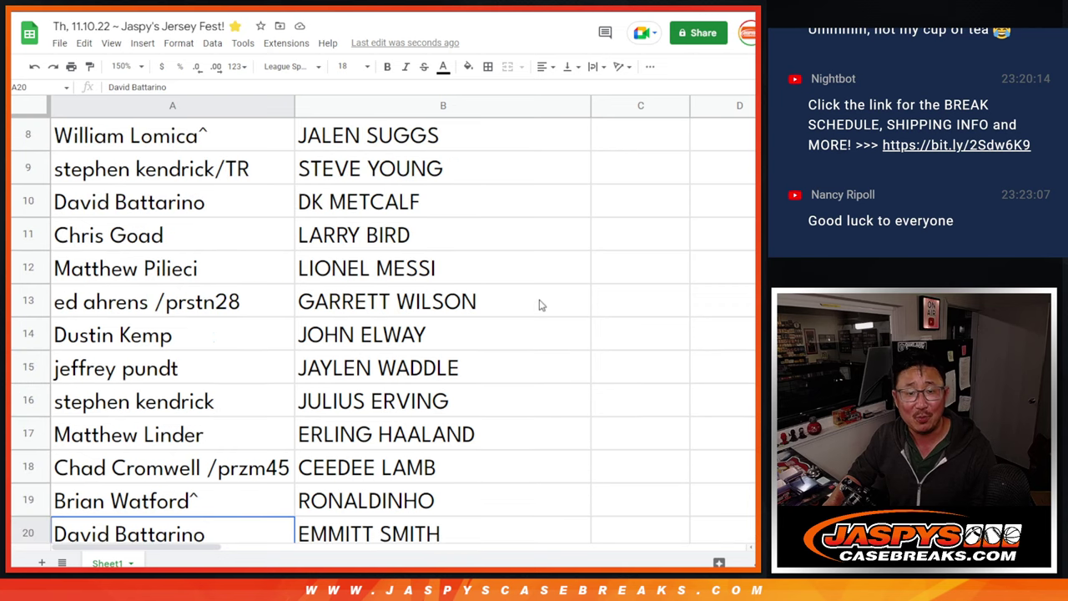
click(125, 67)
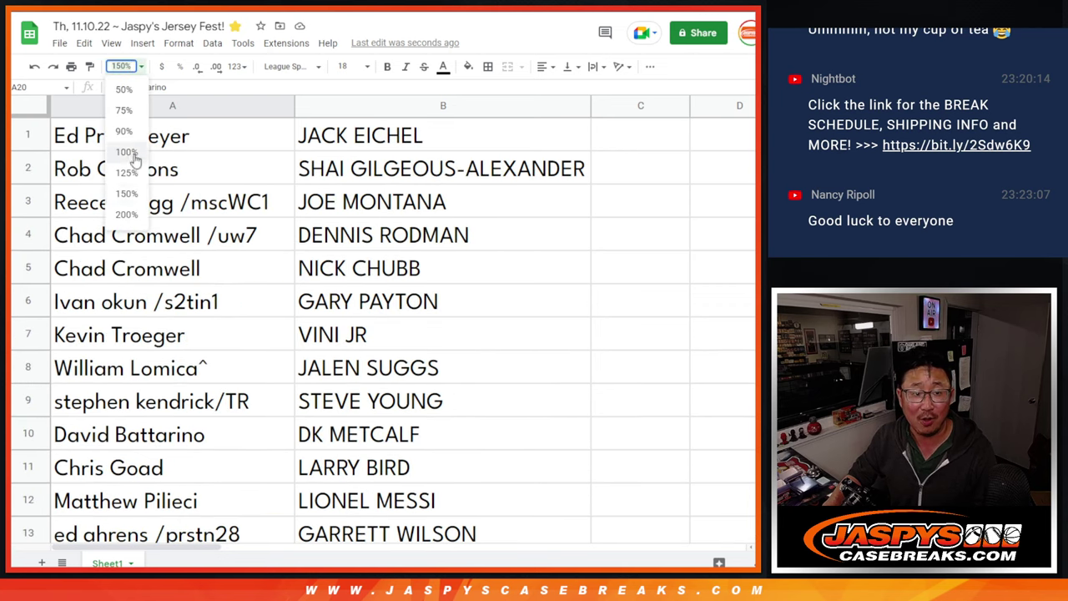
click(128, 173)
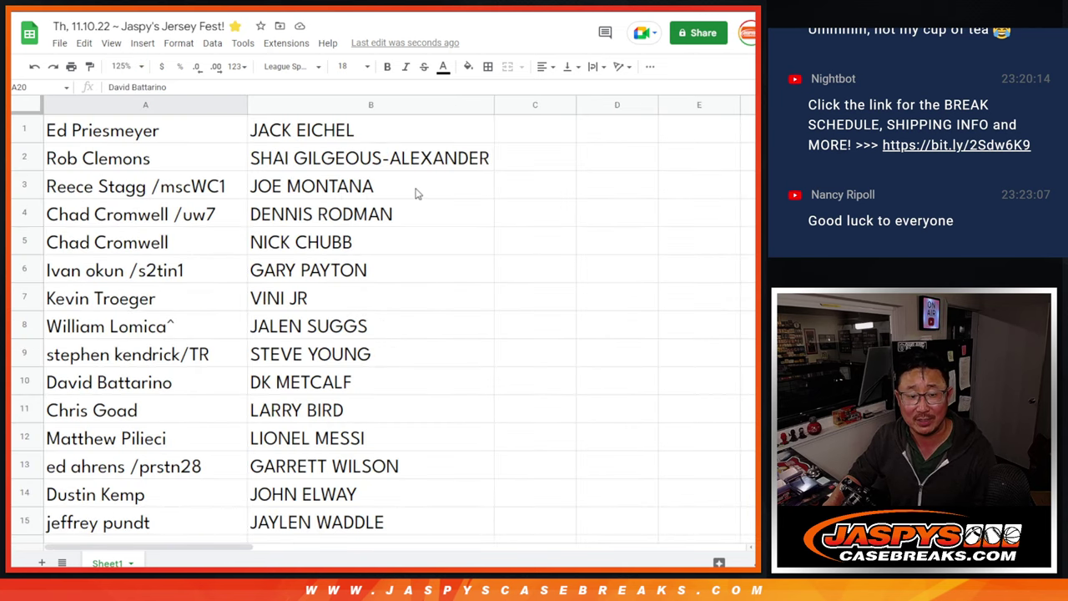
click(126, 67)
click(127, 149)
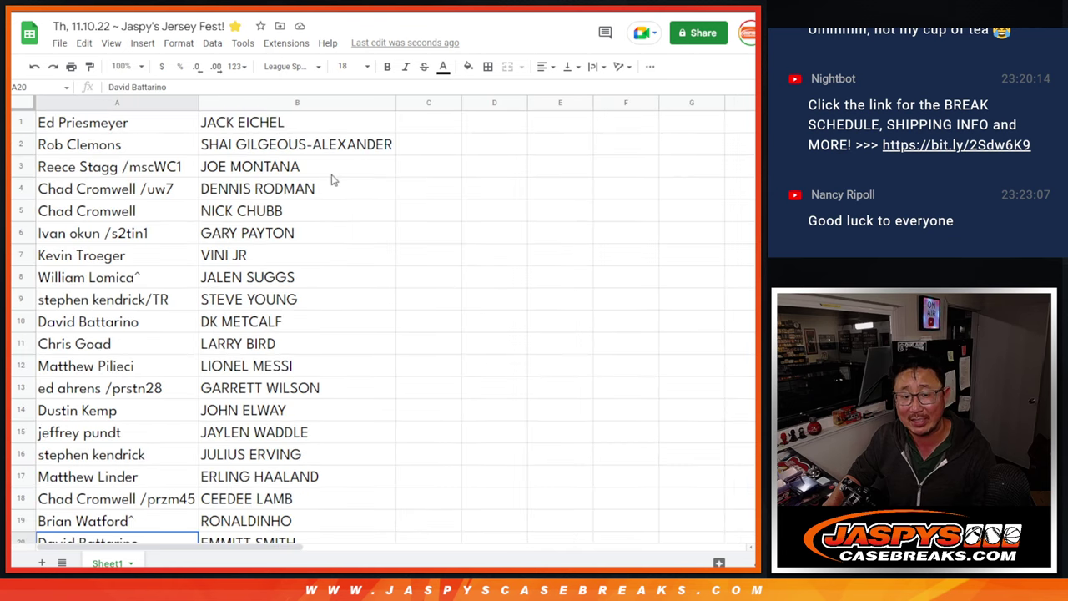
click(125, 66)
click(126, 126)
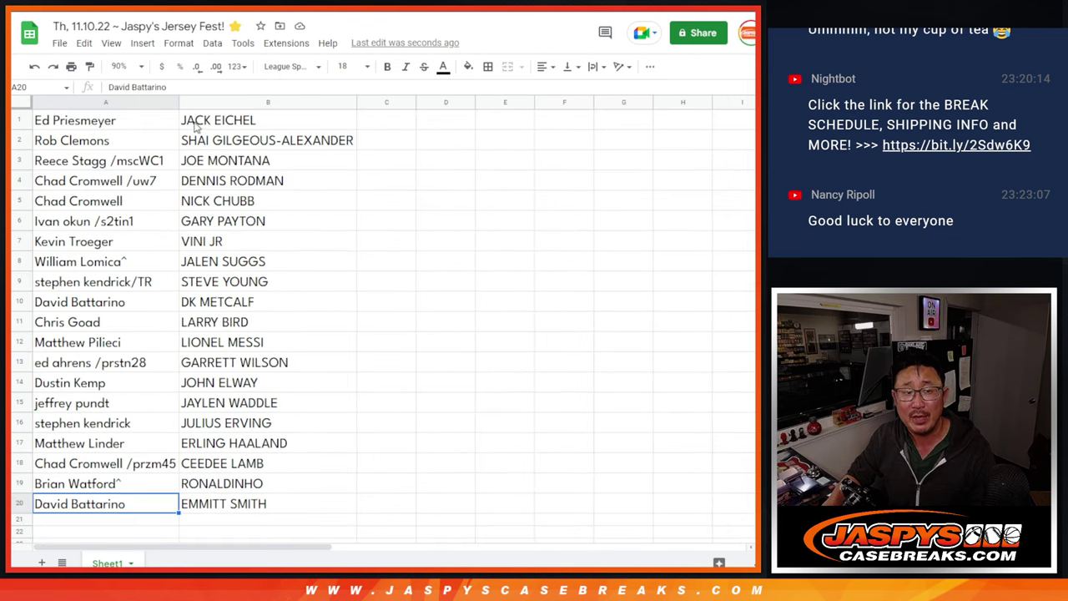
click(170, 126)
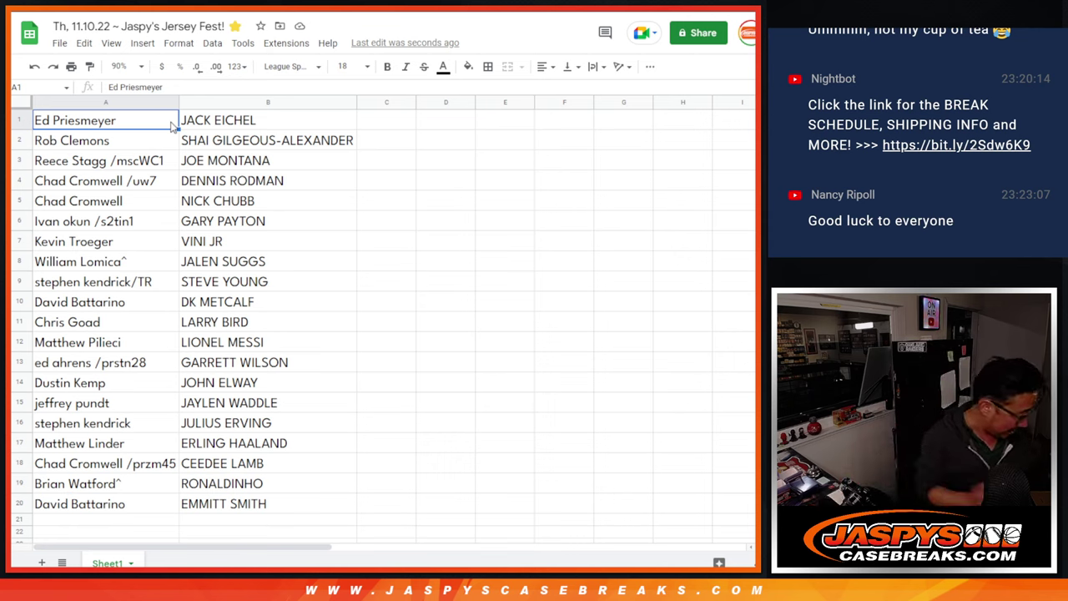